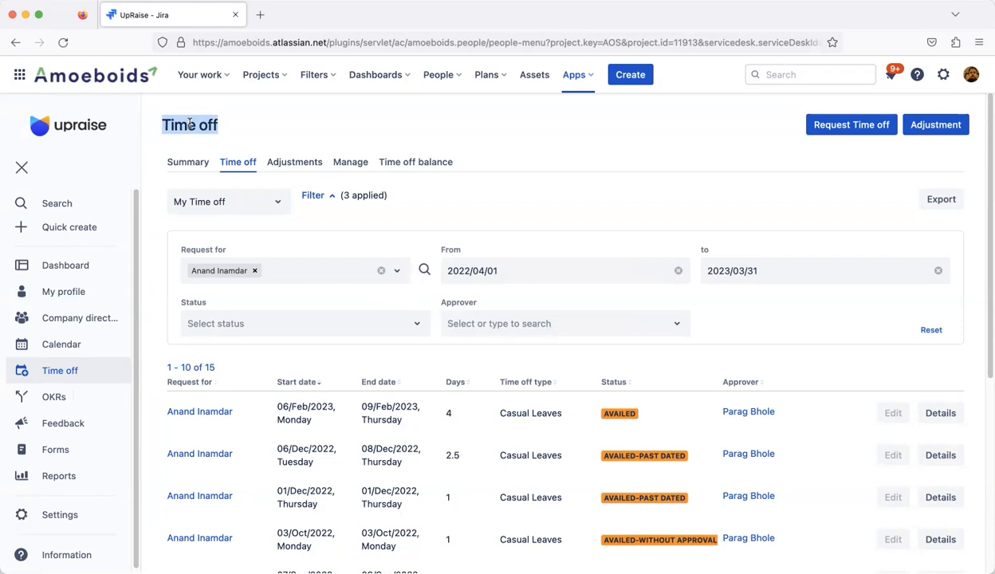
Collapse the side navigation to widen the Time off page
{"action": "left_click", "coordinate": [252, 133]}
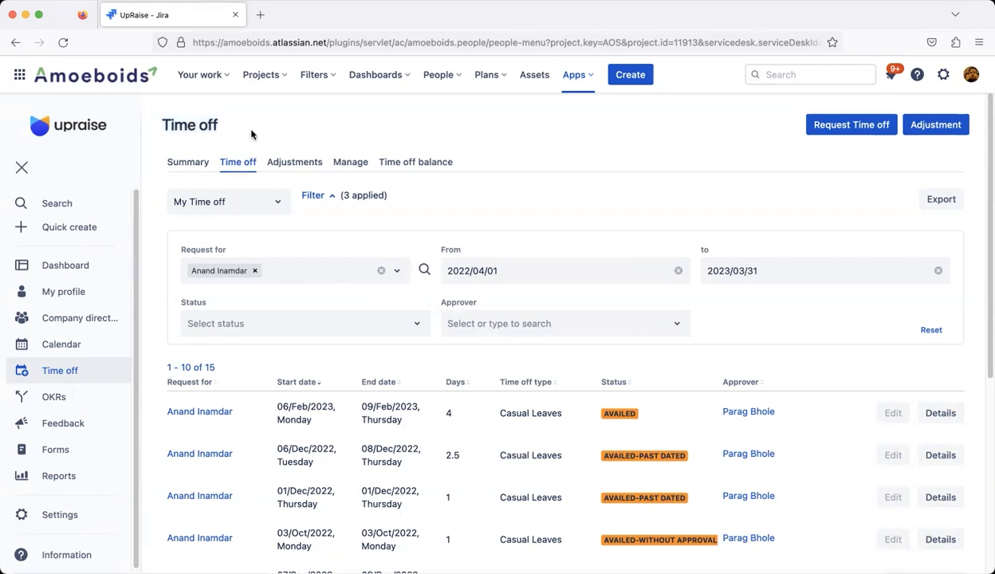
{"action": "triple_click", "coordinate": [196, 125]}
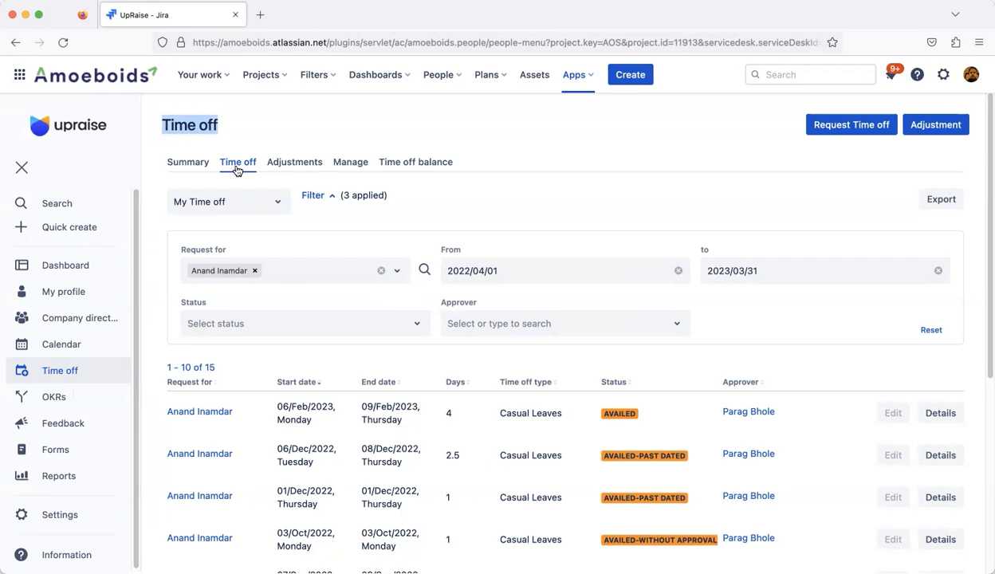
{"action": "left_click", "coordinate": [22, 168]}
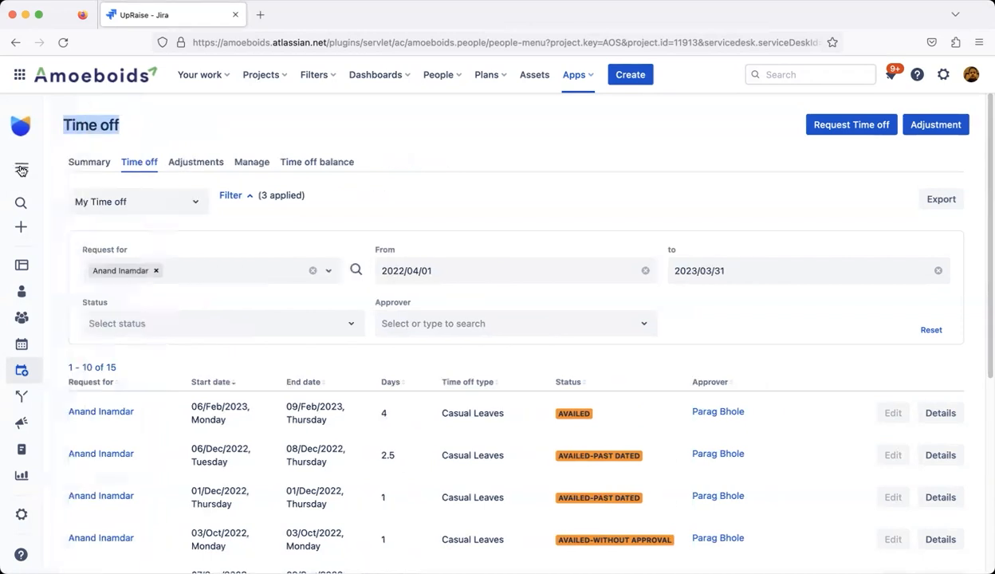
{"action": "left_click", "coordinate": [274, 116]}
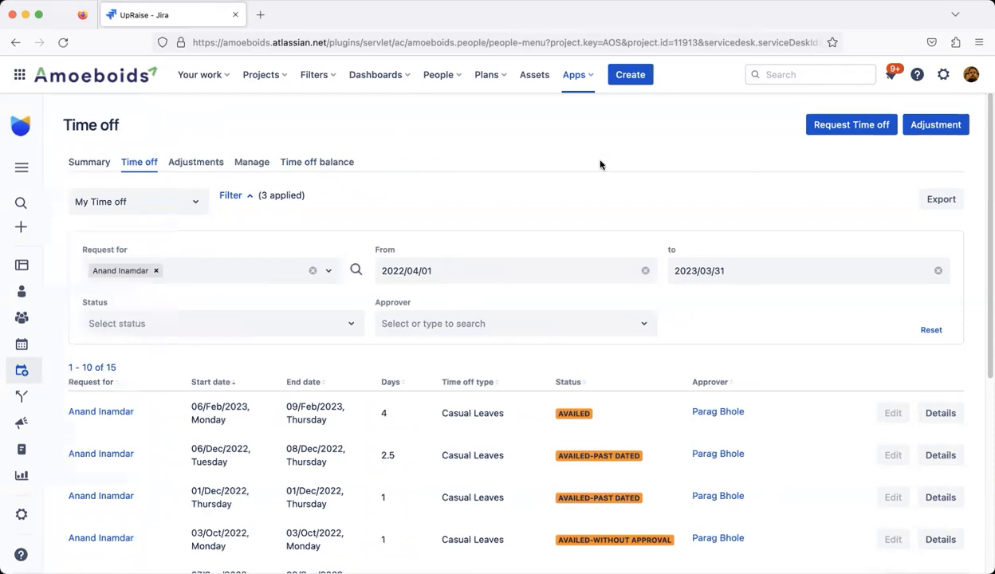
Open a new time off request, try the Leave without pay and Comp Offs types, and settle on Casual Leaves
{"action": "left_click", "coordinate": [852, 126]}
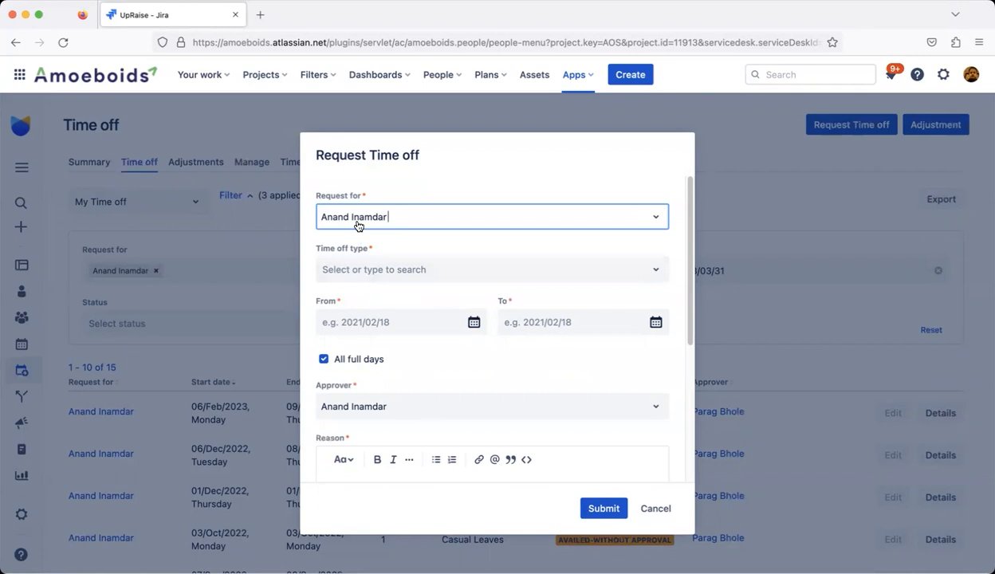
{"action": "left_click", "coordinate": [351, 278]}
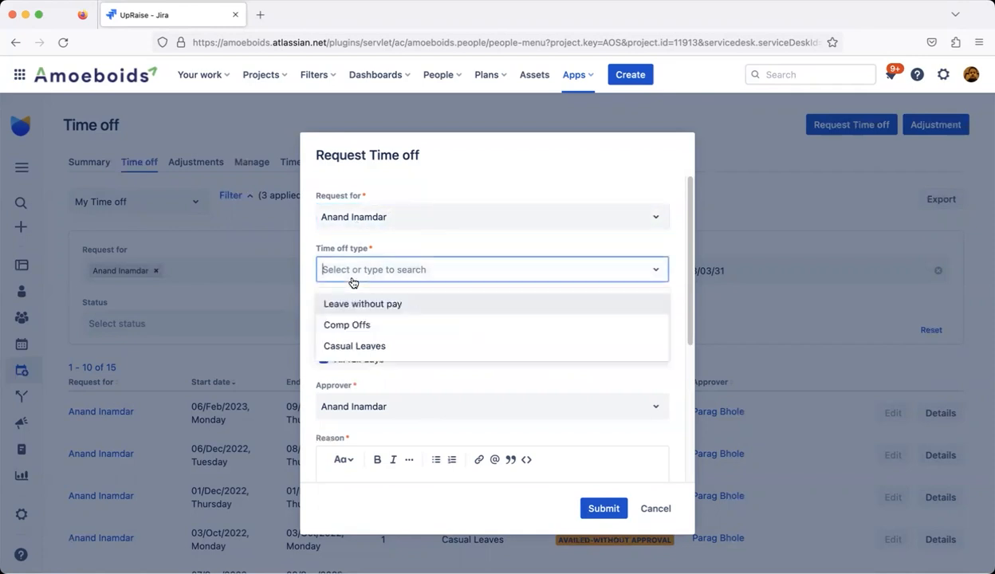
{"action": "left_click", "coordinate": [385, 307]}
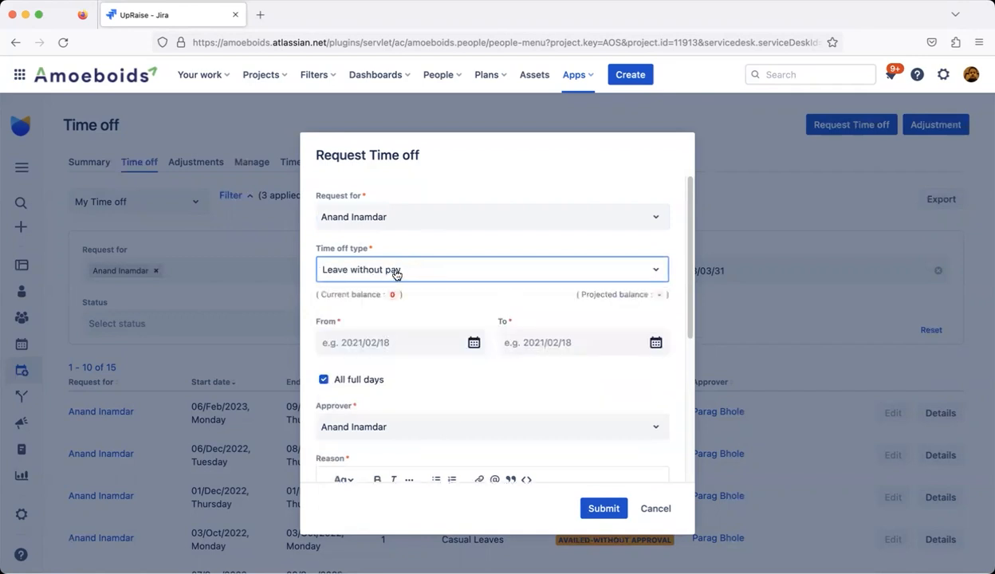
{"action": "left_click", "coordinate": [396, 271]}
{"action": "left_click", "coordinate": [370, 323]}
{"action": "left_click", "coordinate": [380, 272]}
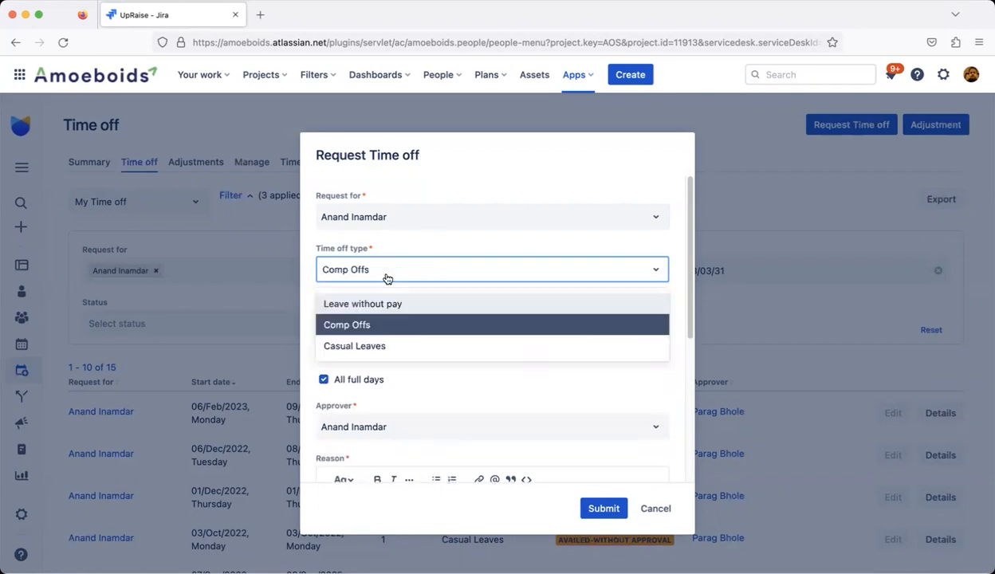
{"action": "left_click", "coordinate": [367, 342]}
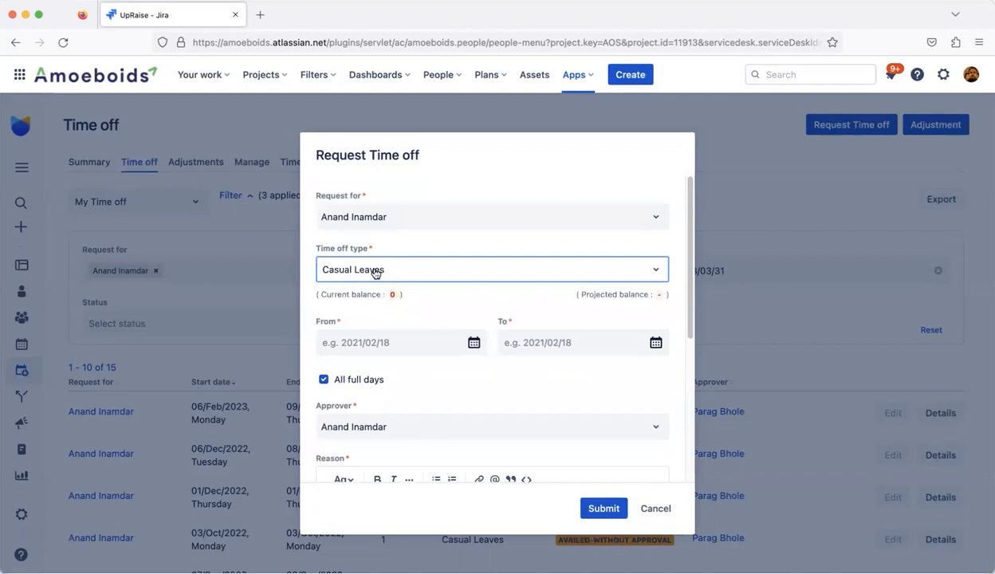
{"action": "left_click", "coordinate": [377, 271]}
{"action": "left_click", "coordinate": [356, 322]}
{"action": "left_click", "coordinate": [404, 267]}
{"action": "left_click", "coordinate": [375, 344]}
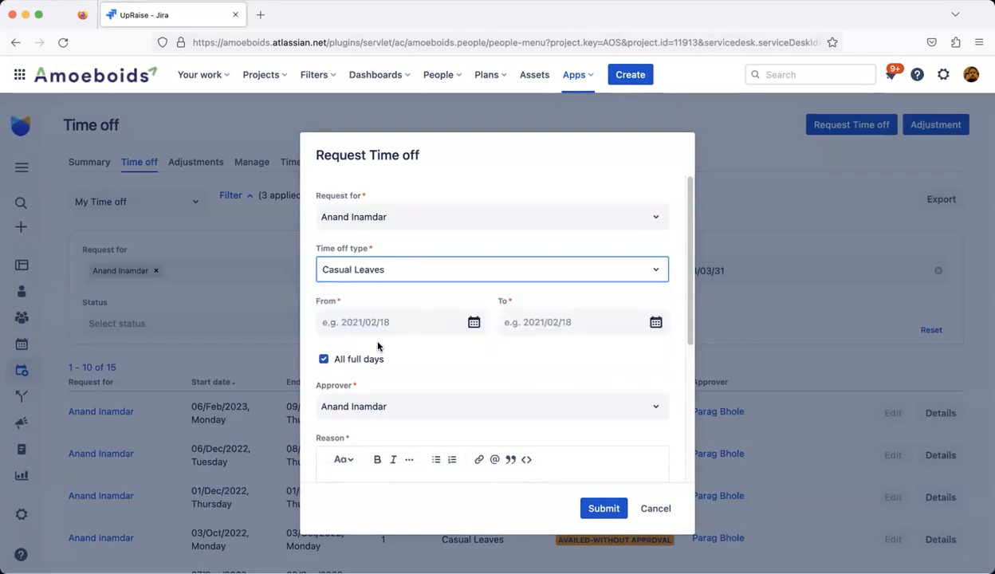
Set the request's period from 2023/03/16 to 2023/03/21, with all days counted as full days
{"action": "triple_click", "coordinate": [375, 296]}
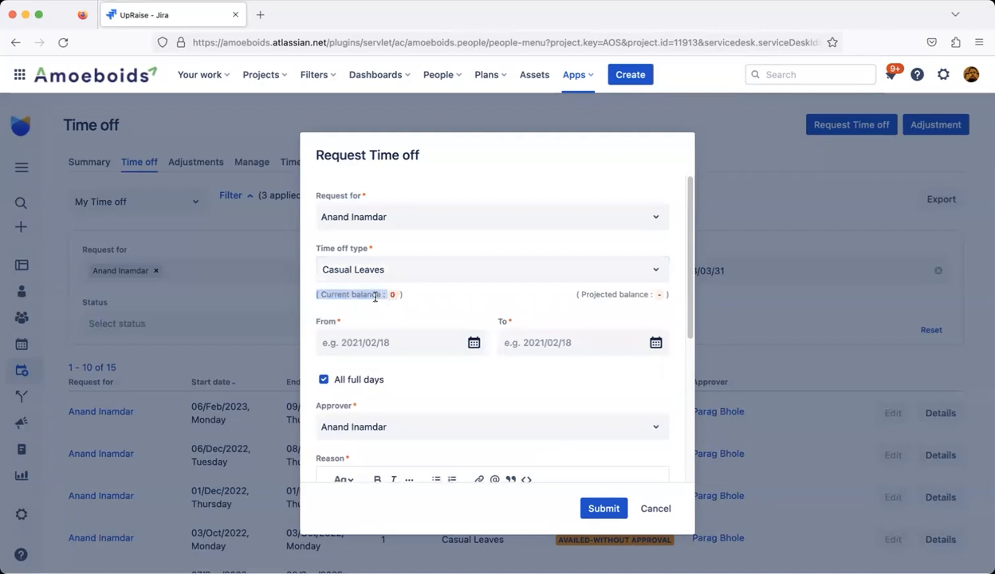
{"action": "left_click", "coordinate": [617, 295]}
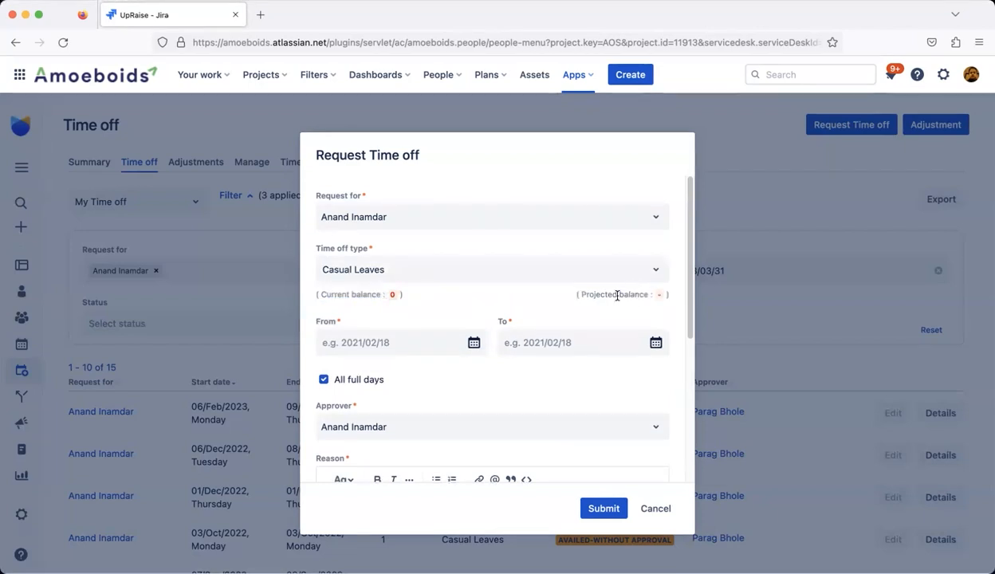
{"action": "triple_click", "coordinate": [617, 295]}
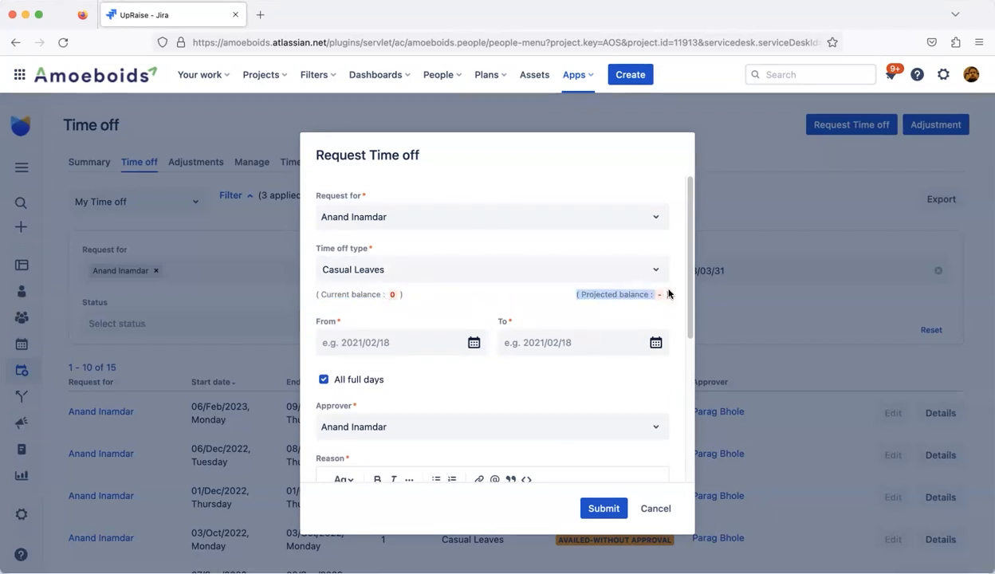
{"action": "left_click", "coordinate": [588, 292]}
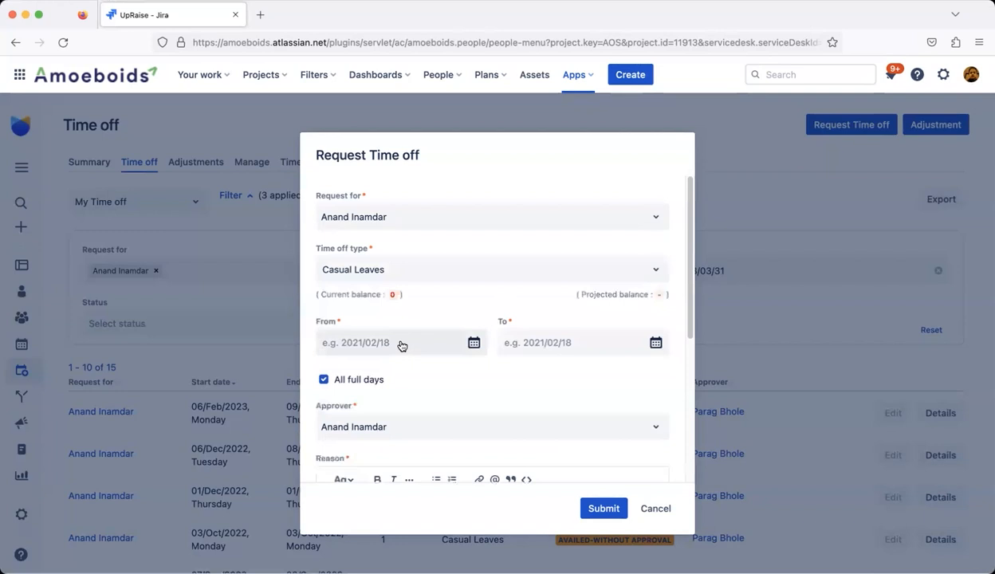
{"action": "left_click", "coordinate": [344, 343]}
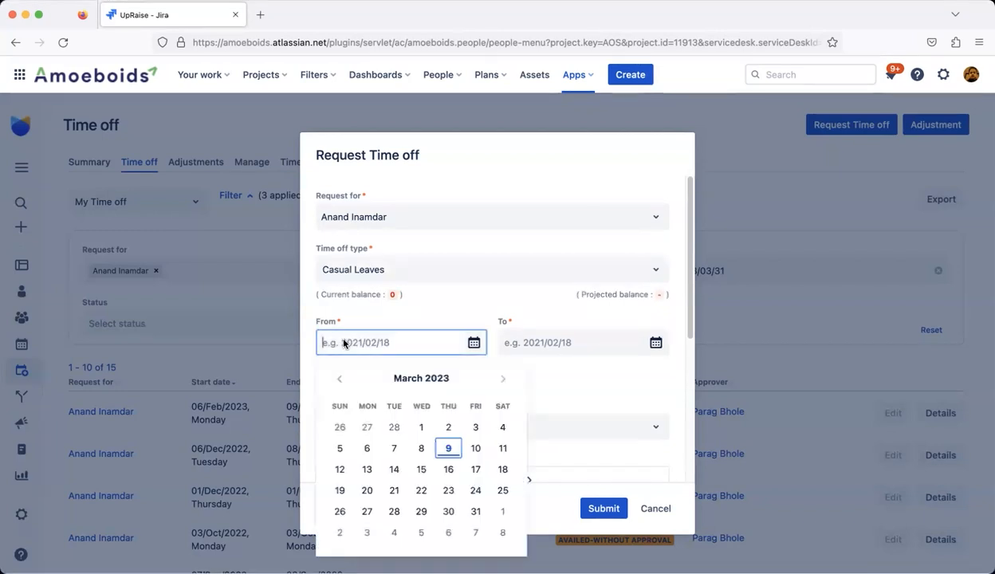
{"action": "left_click", "coordinate": [449, 472]}
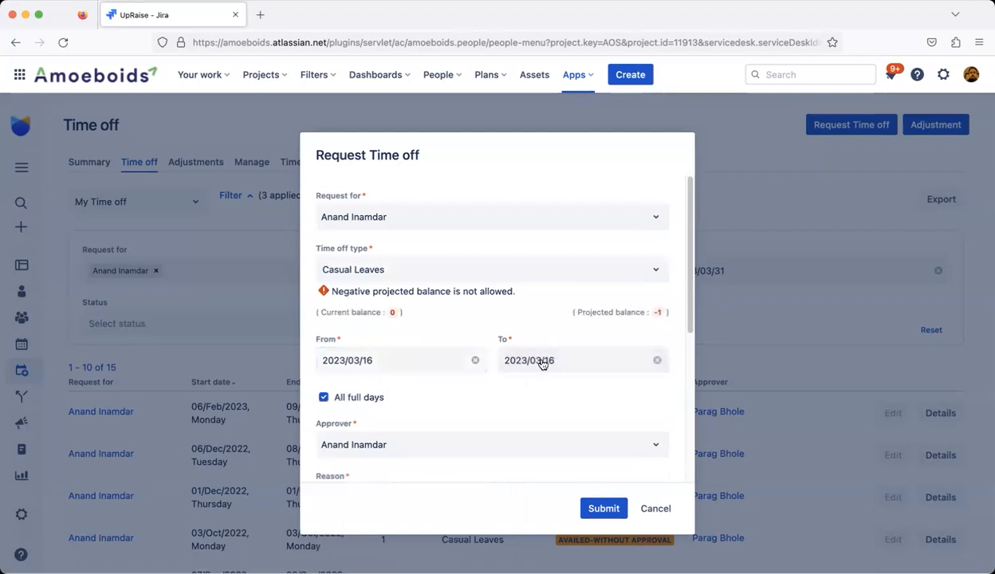
{"action": "left_click", "coordinate": [542, 364]}
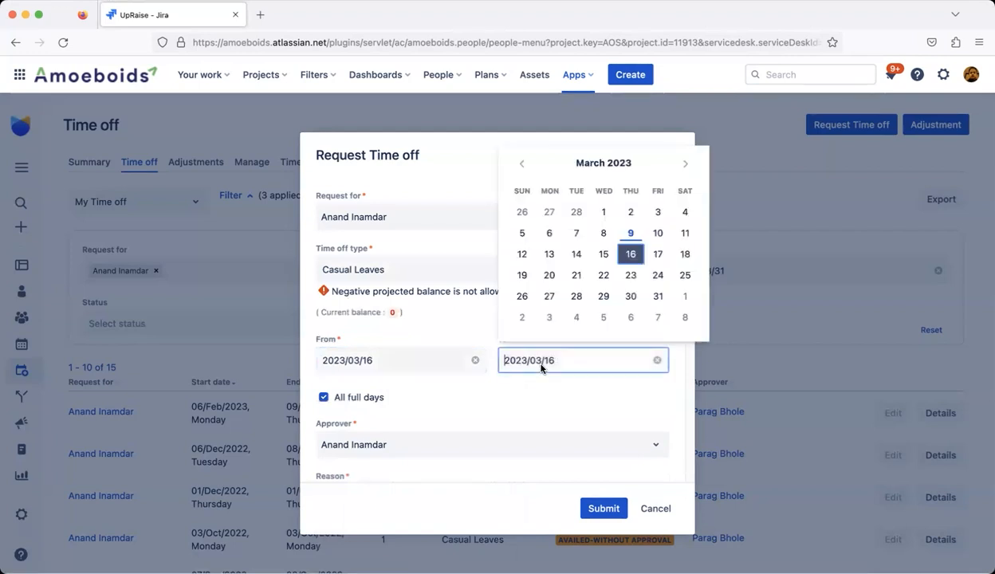
{"action": "left_click", "coordinate": [569, 275]}
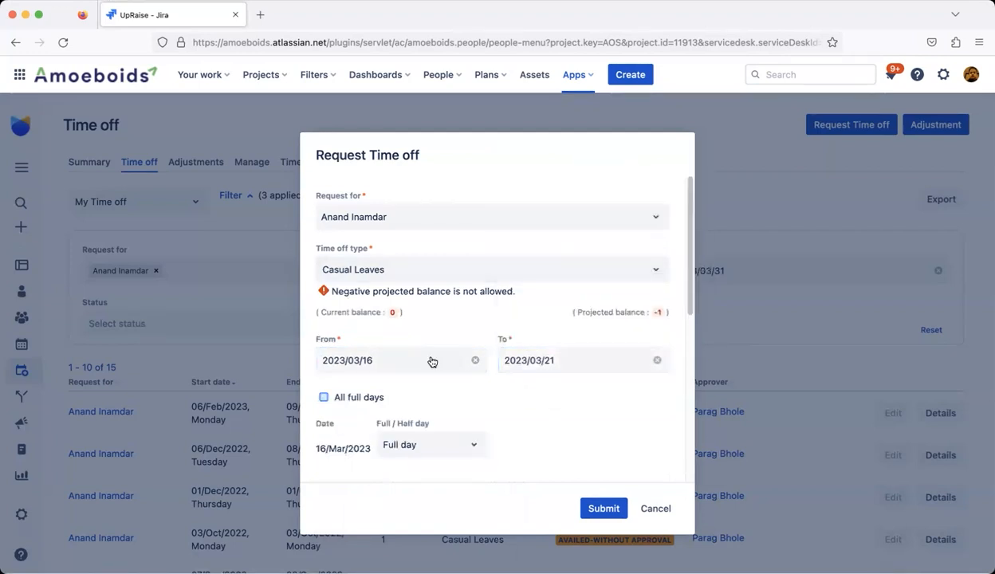
{"action": "left_click", "coordinate": [329, 398]}
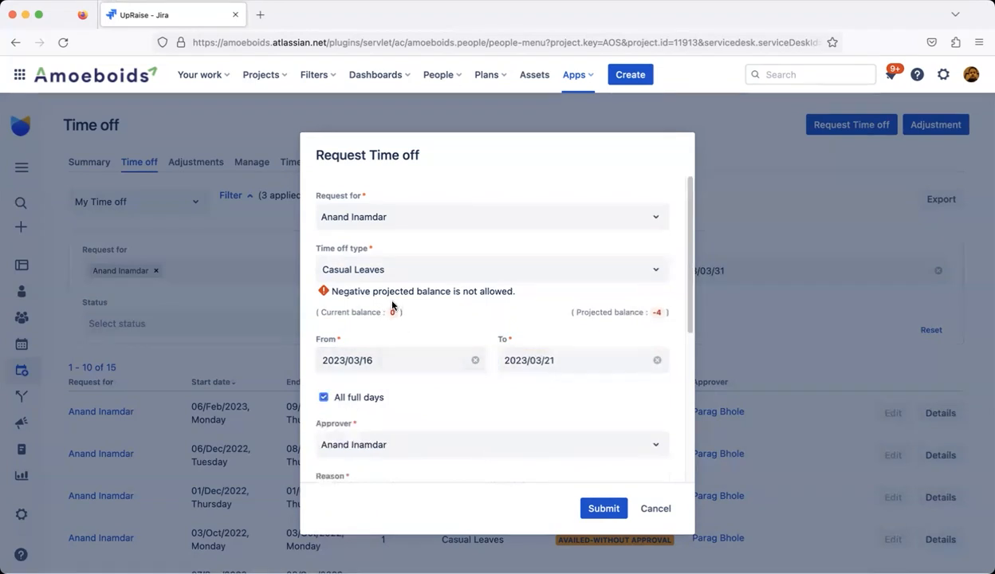
Examine the warning below the time off type together with the current balance
{"action": "triple_click", "coordinate": [347, 292]}
{"action": "double_click", "coordinate": [347, 292]}
{"action": "triple_click", "coordinate": [348, 292]}
{"action": "triple_click", "coordinate": [348, 292]}
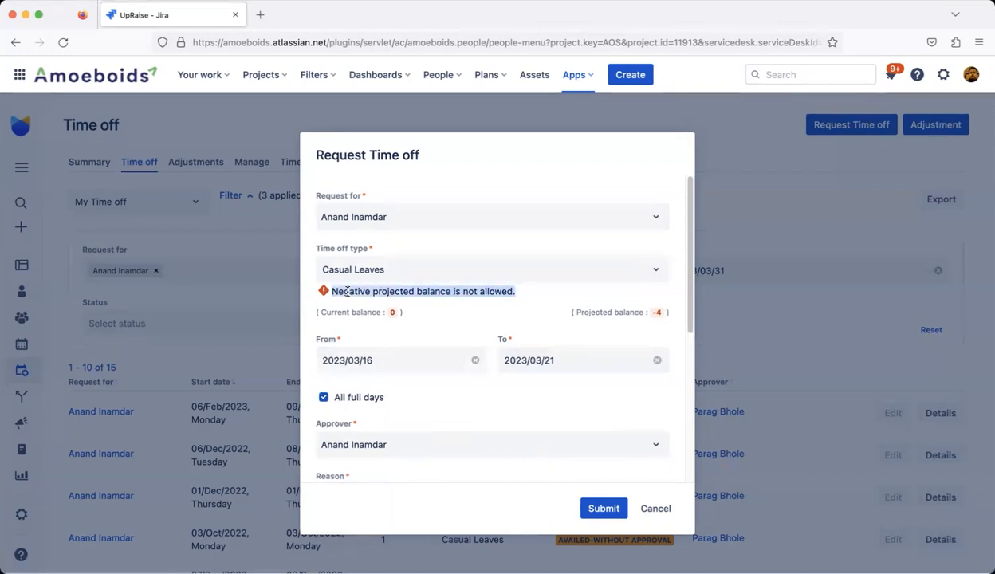
{"action": "triple_click", "coordinate": [347, 292]}
{"action": "left_click", "coordinate": [390, 313]}
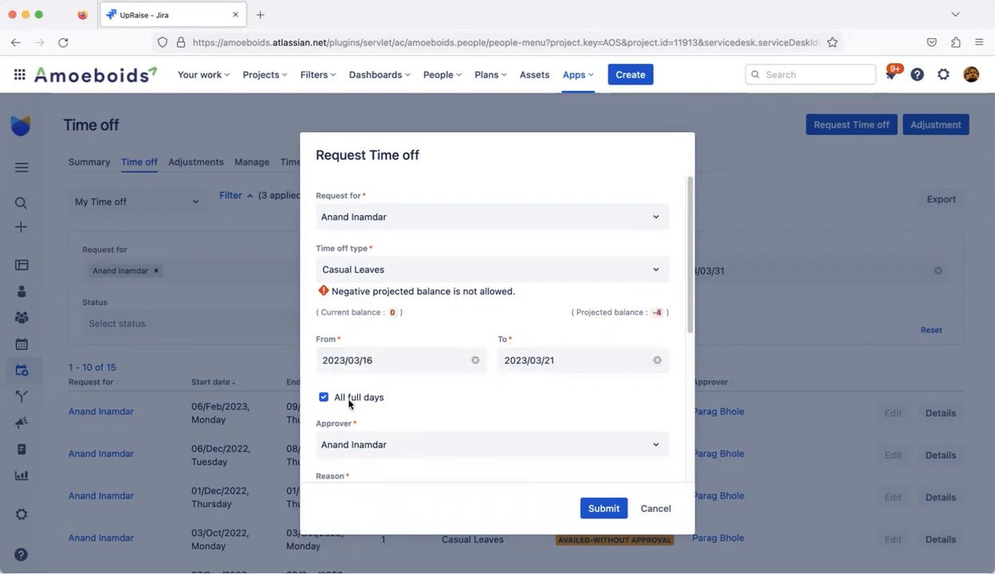
Turn off All full days, and set 16/Mar/2023 to Second half and 21/Mar/2023 to First half
{"action": "left_click", "coordinate": [323, 398]}
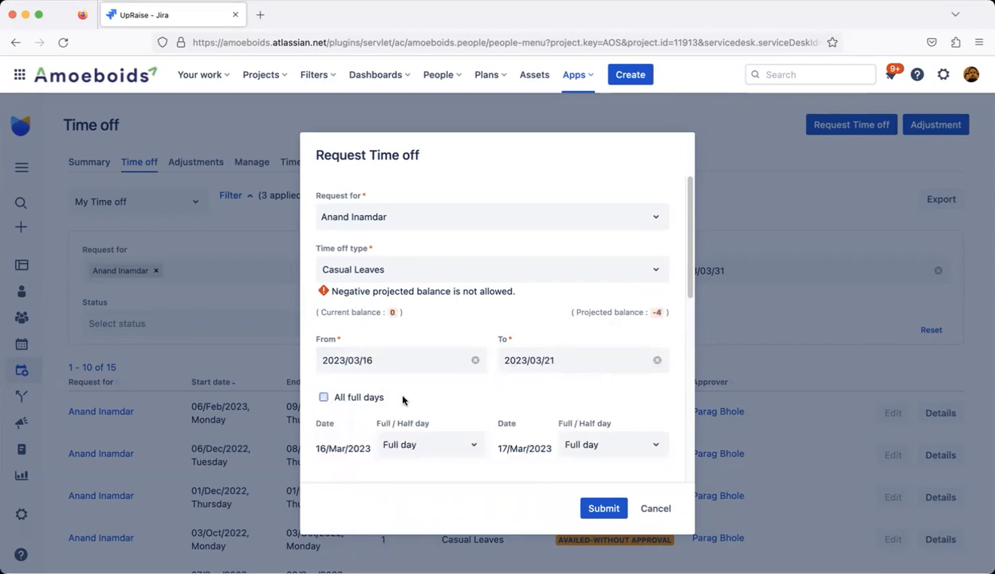
{"action": "scroll", "coordinate": [402, 399], "scroll_direction": "down", "scroll_amount": 3}
{"action": "scroll", "coordinate": [402, 399], "scroll_direction": "up", "scroll_amount": 1}
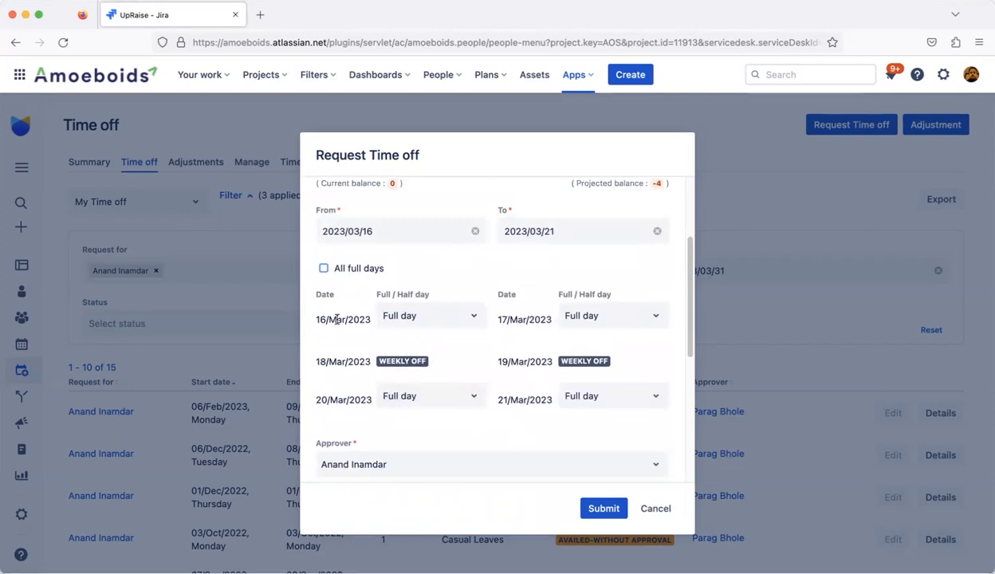
{"action": "left_click", "coordinate": [422, 318]}
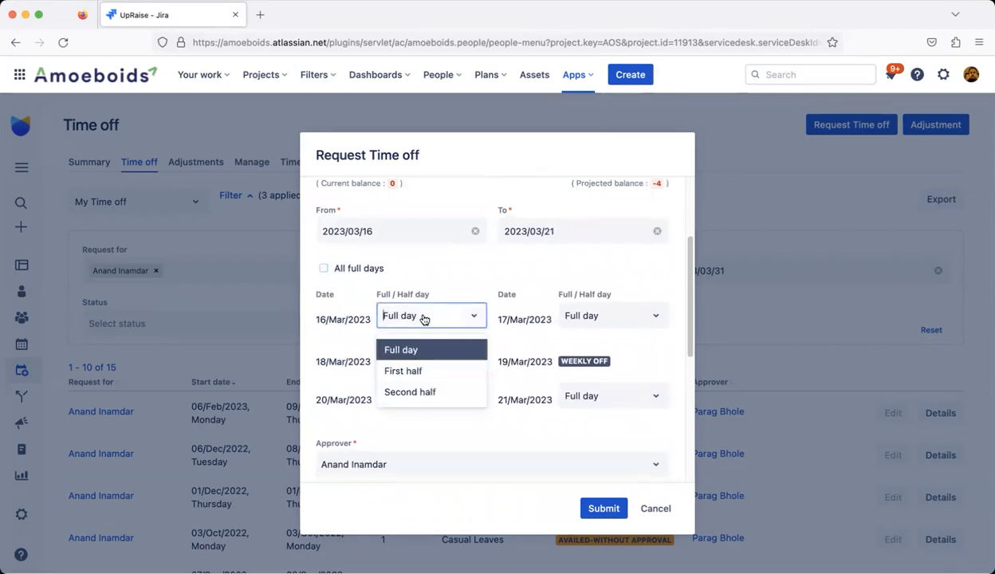
{"action": "left_click", "coordinate": [410, 392]}
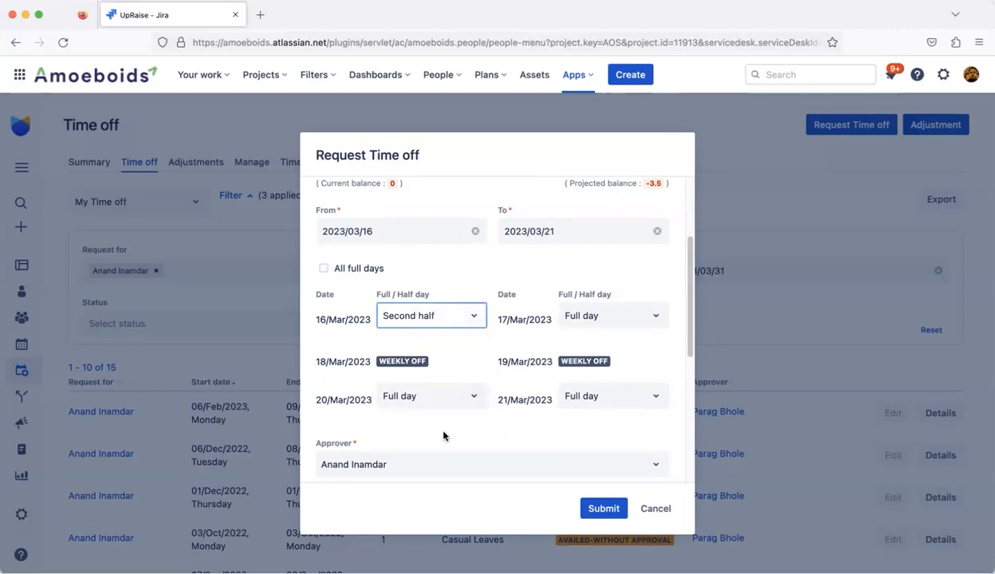
{"action": "left_click", "coordinate": [622, 407]}
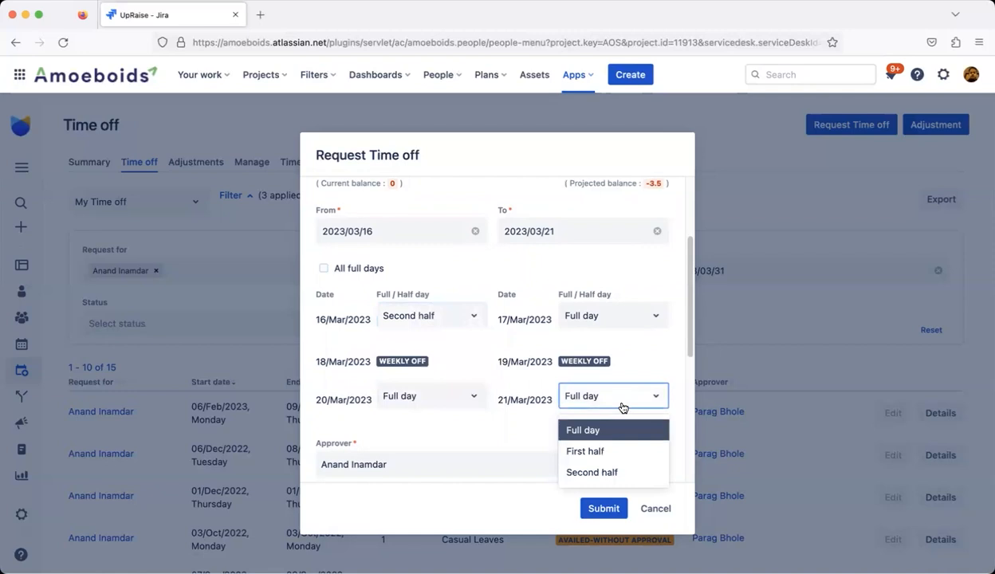
{"action": "left_click", "coordinate": [610, 453]}
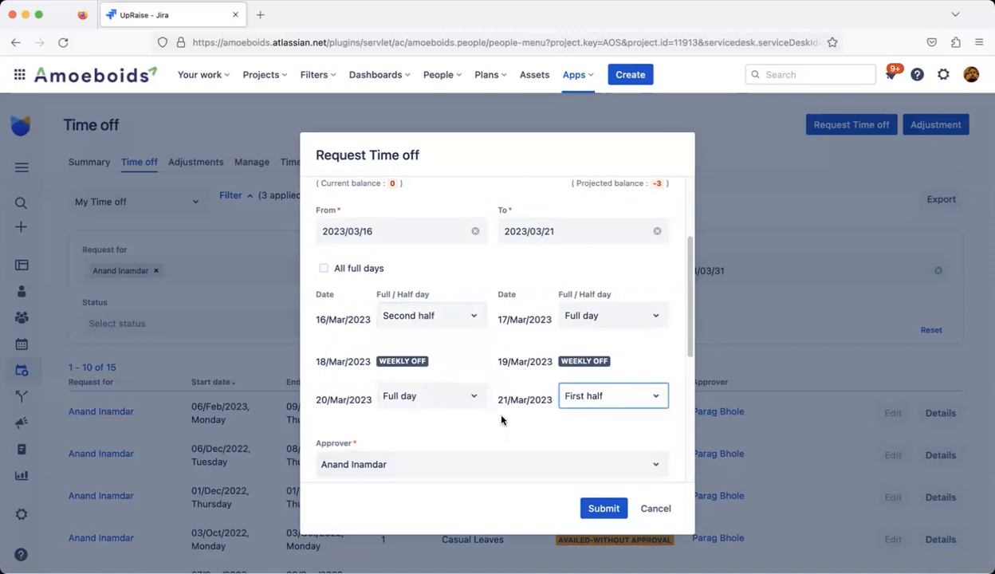
Examine the projected balance and how 18/Mar/2023 and 19/Mar/2023 are treated in the request
{"action": "scroll", "coordinate": [503, 419], "scroll_direction": "up", "scroll_amount": 1}
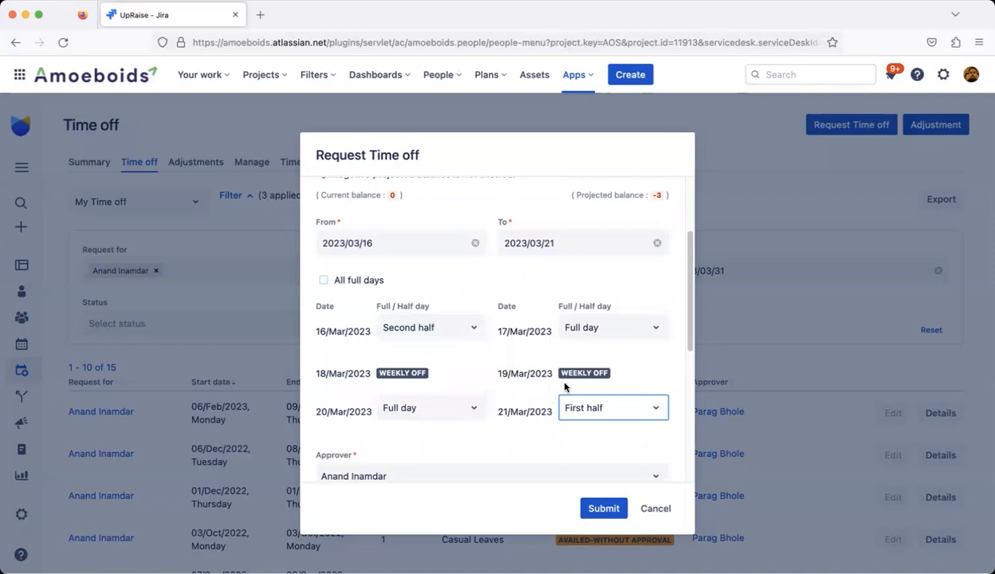
{"action": "left_click", "coordinate": [657, 195]}
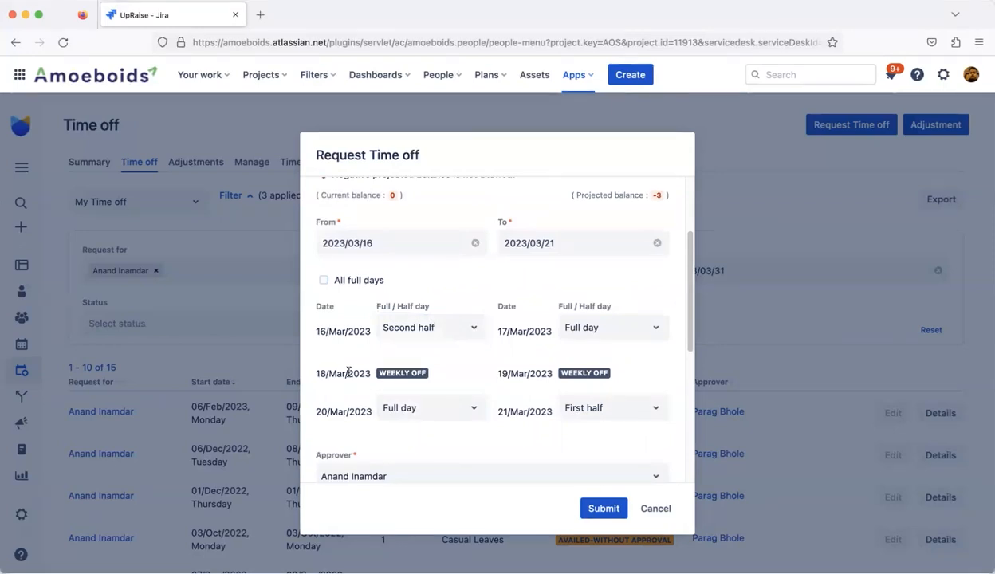
{"action": "triple_click", "coordinate": [323, 376]}
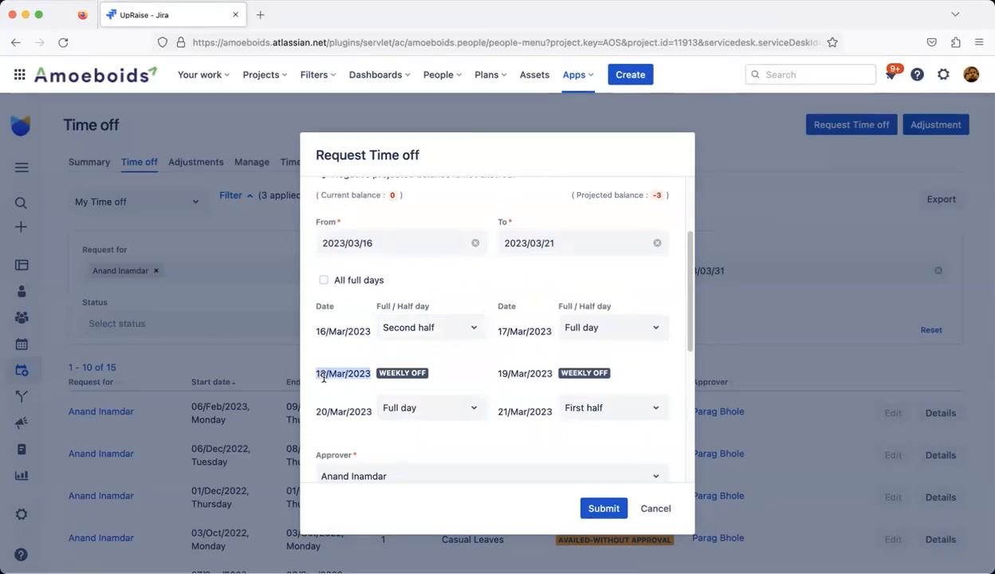
{"action": "triple_click", "coordinate": [528, 371]}
{"action": "double_click", "coordinate": [337, 372]}
{"action": "left_click", "coordinate": [528, 369]}
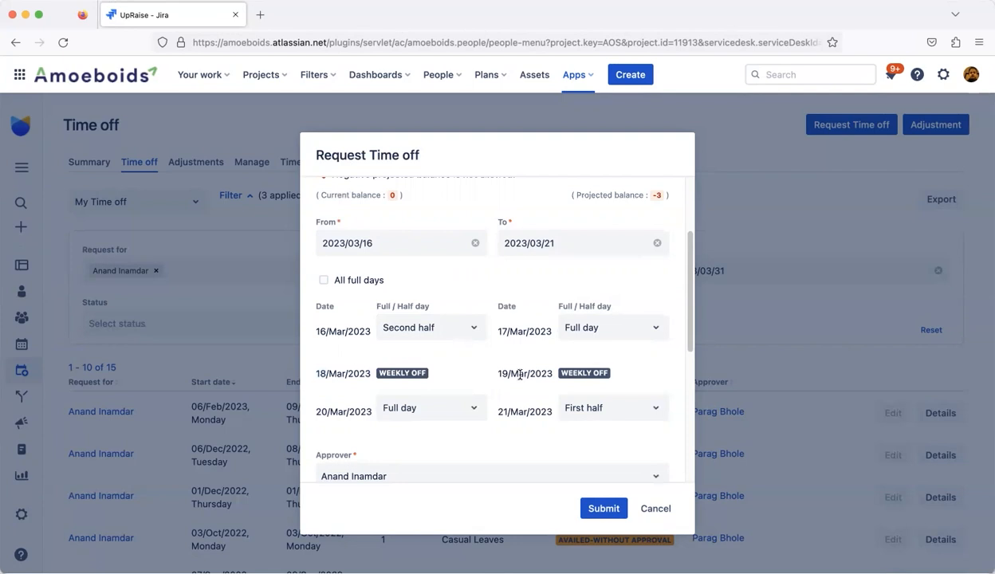
{"action": "triple_click", "coordinate": [518, 371]}
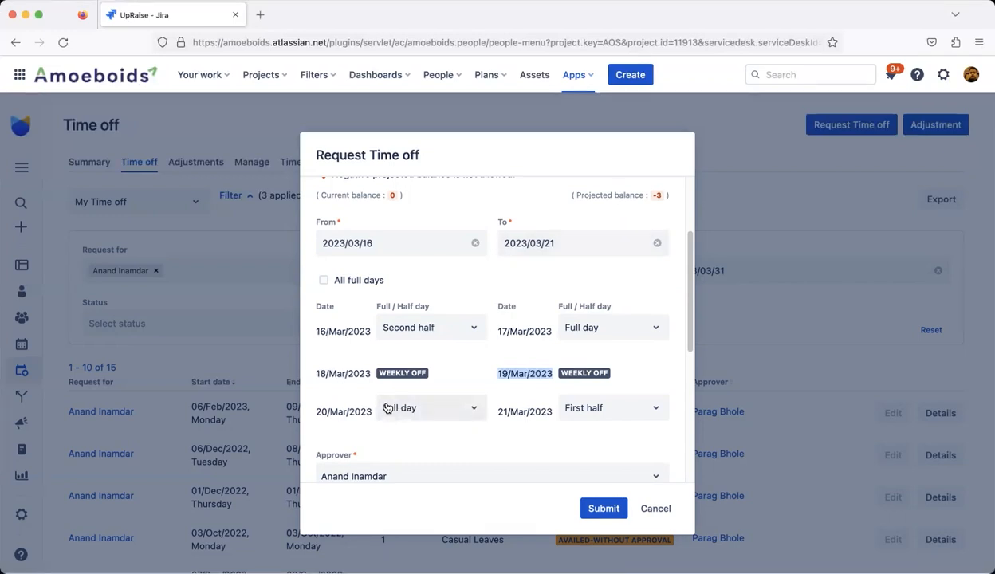
{"action": "left_click", "coordinate": [388, 368]}
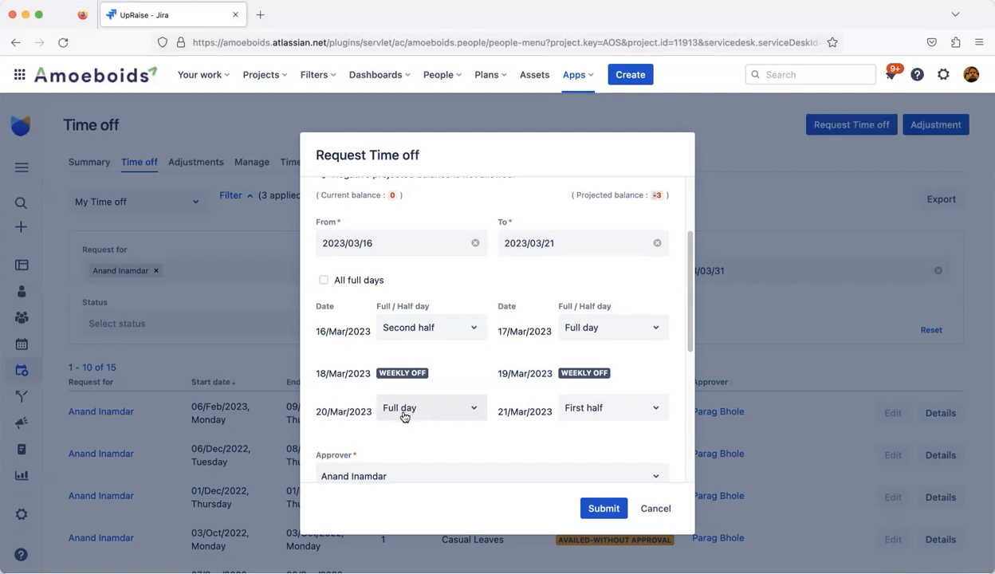
{"action": "scroll", "coordinate": [430, 401], "scroll_direction": "down", "scroll_amount": 1}
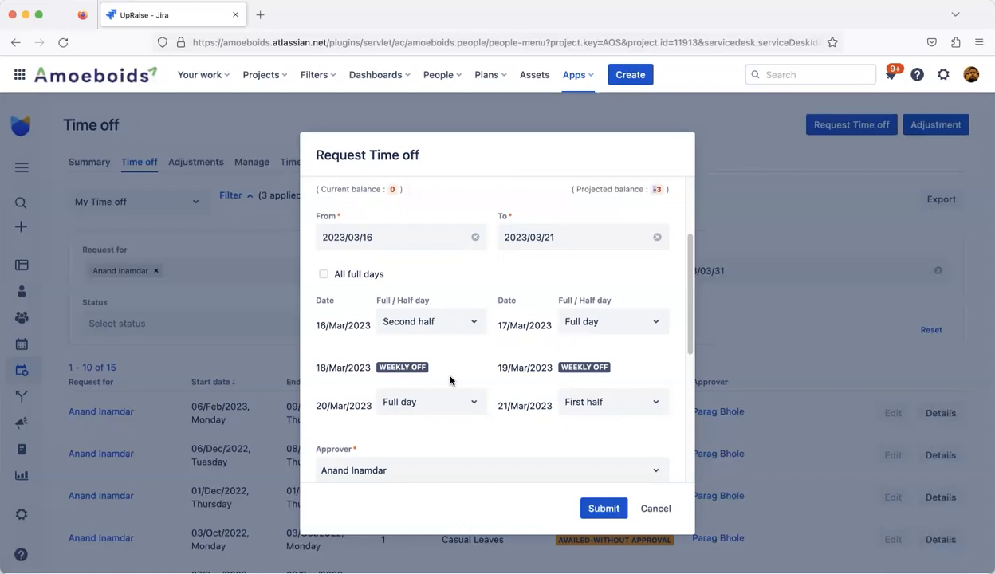
{"action": "scroll", "coordinate": [450, 381], "scroll_direction": "down", "scroll_amount": 5}
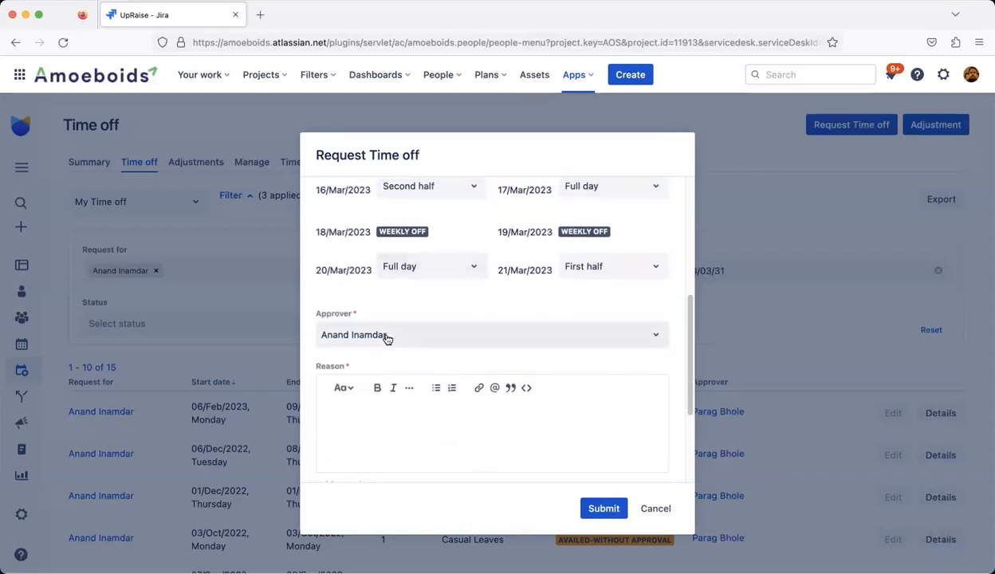
Check the available approvers, and set the request's Request for field to another employee
{"action": "left_click", "coordinate": [387, 338]}
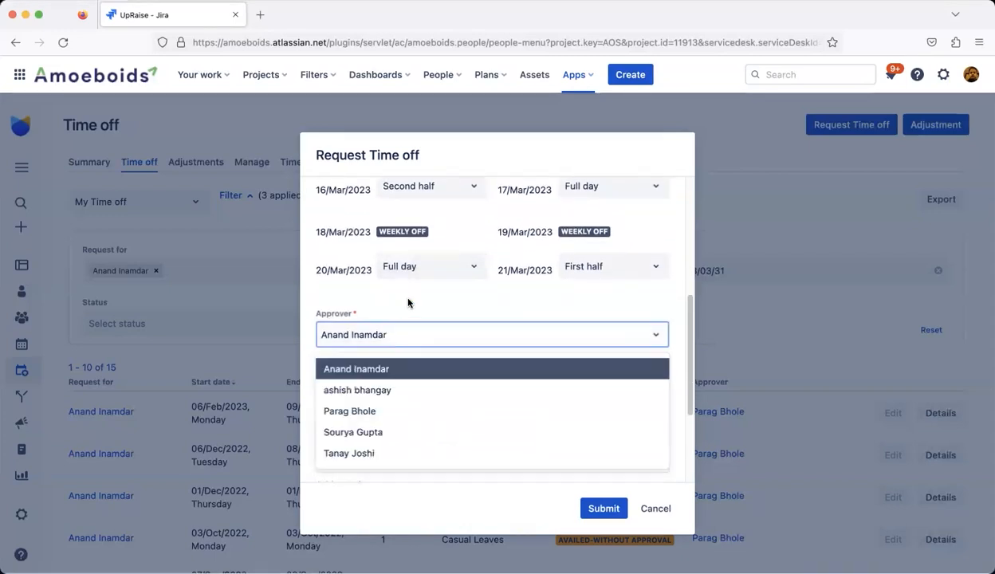
{"action": "left_click", "coordinate": [408, 302]}
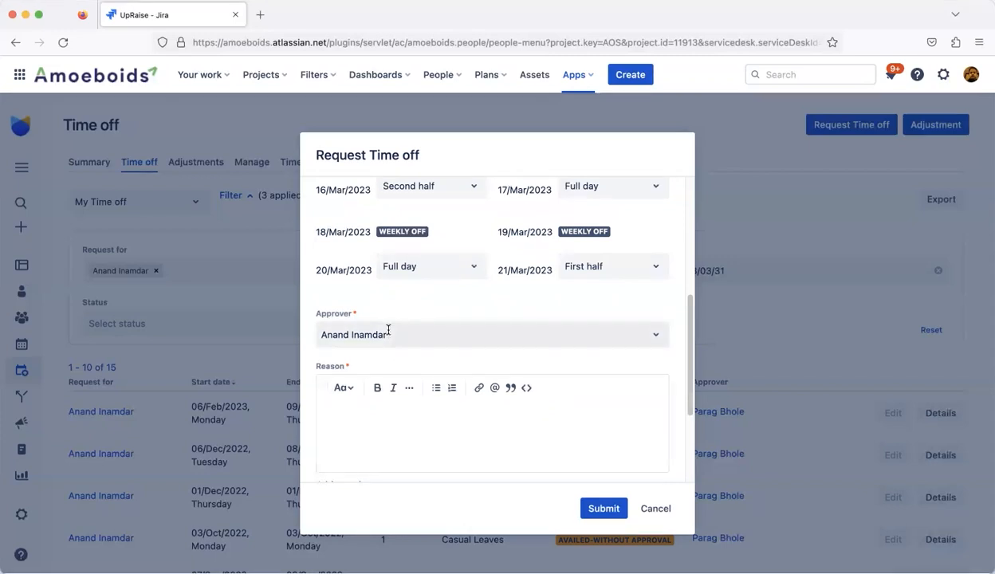
{"action": "scroll", "coordinate": [389, 329], "scroll_direction": "up", "scroll_amount": 5}
{"action": "left_click", "coordinate": [426, 212]}
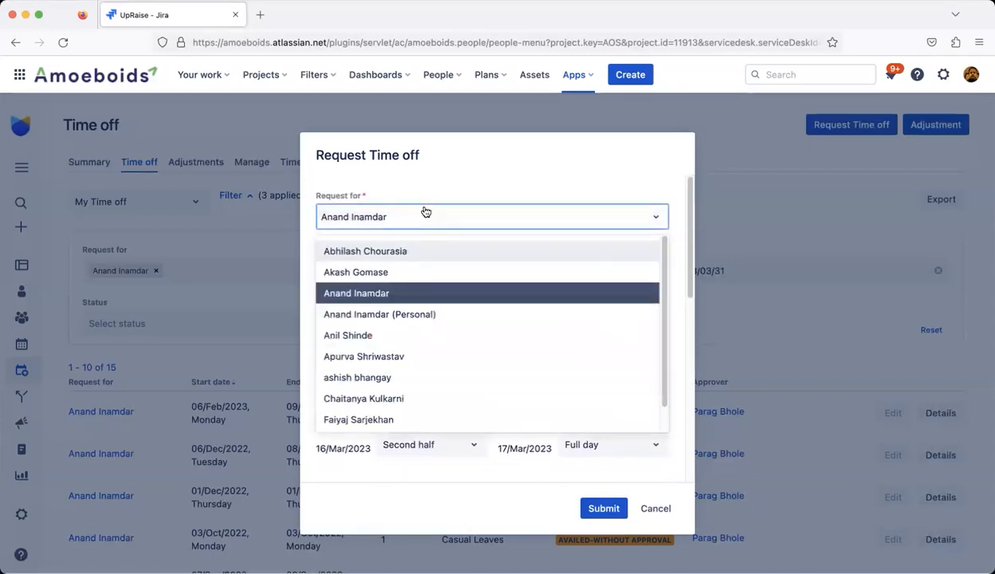
{"action": "type", "text": "moh"}
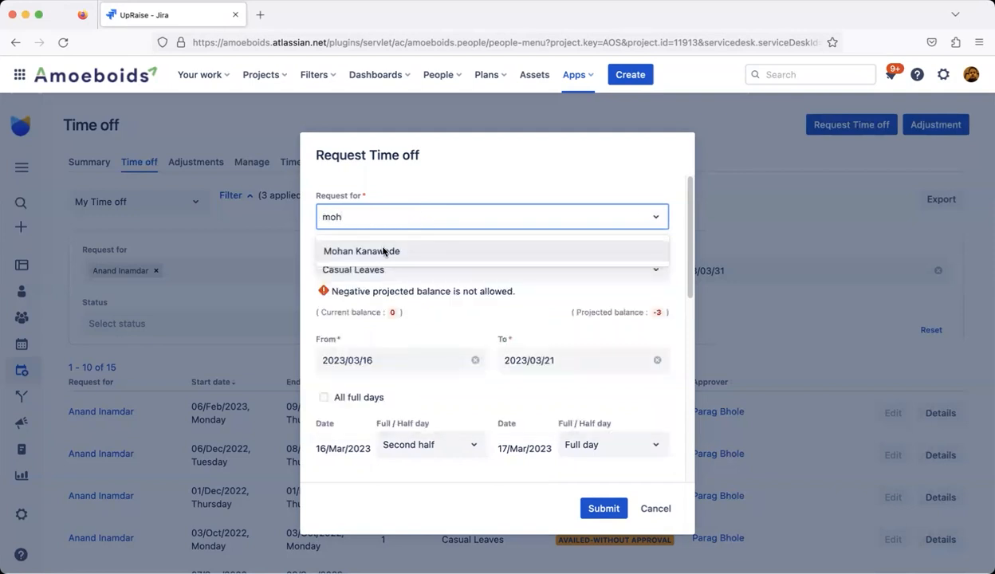
{"action": "left_click", "coordinate": [377, 250]}
{"action": "scroll", "coordinate": [438, 356], "scroll_direction": "down", "scroll_amount": 5}
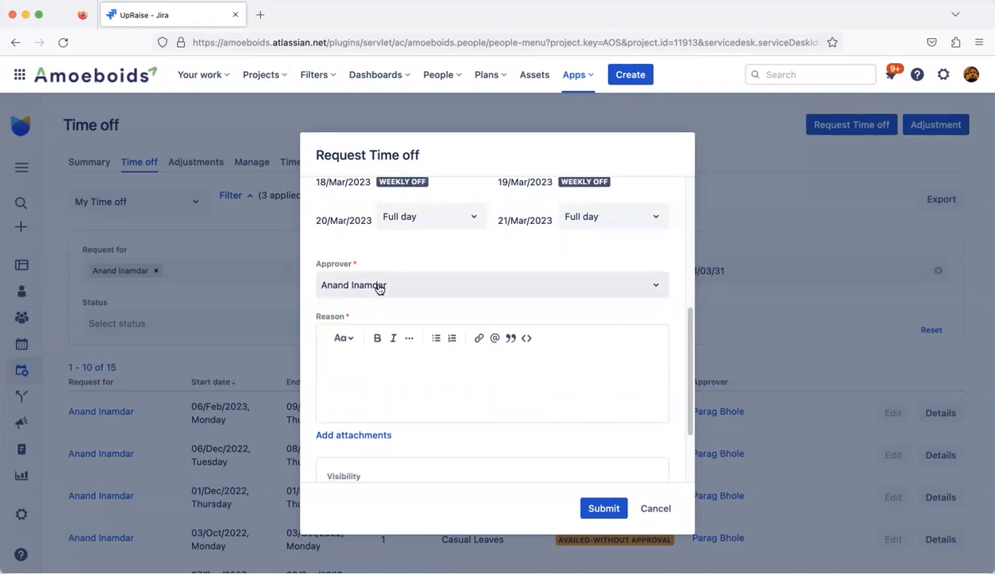
Examine the Reason field and the file attachment area of the request, leaving both empty
{"action": "left_click", "coordinate": [375, 370]}
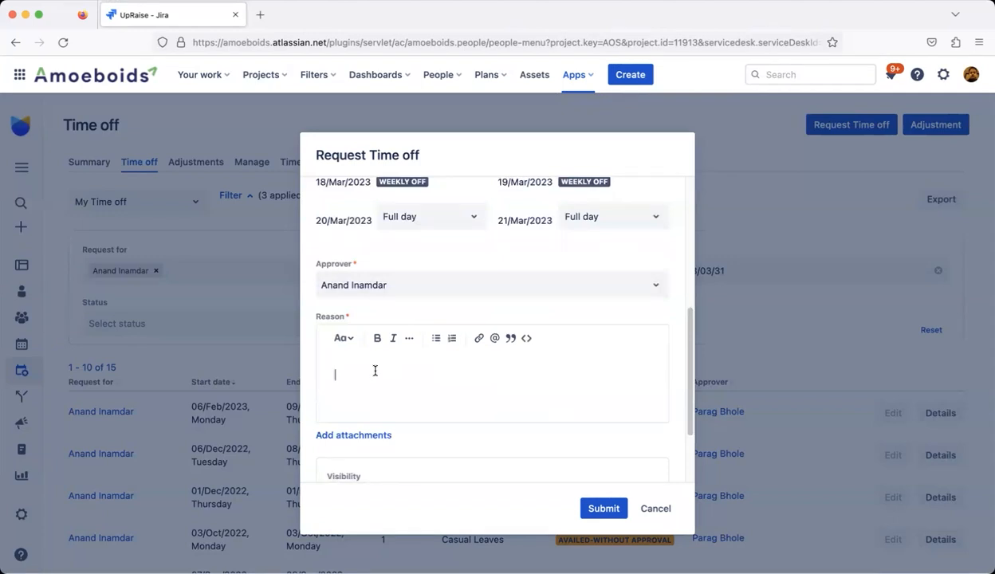
{"action": "scroll", "coordinate": [375, 370], "scroll_direction": "down", "scroll_amount": 1}
{"action": "left_click", "coordinate": [351, 425]}
{"action": "scroll", "coordinate": [403, 363], "scroll_direction": "down", "scroll_amount": 4}
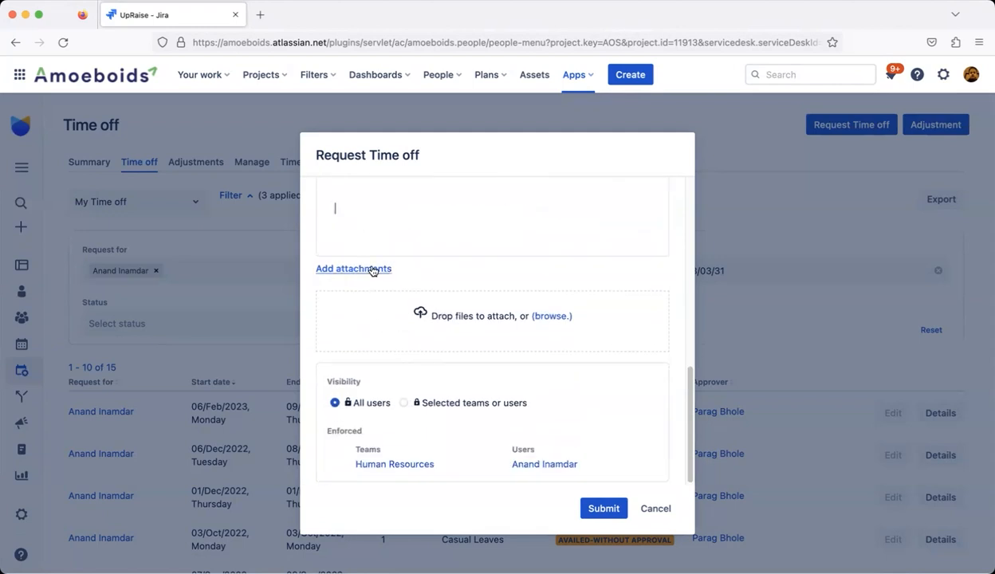
{"action": "left_click", "coordinate": [374, 271]}
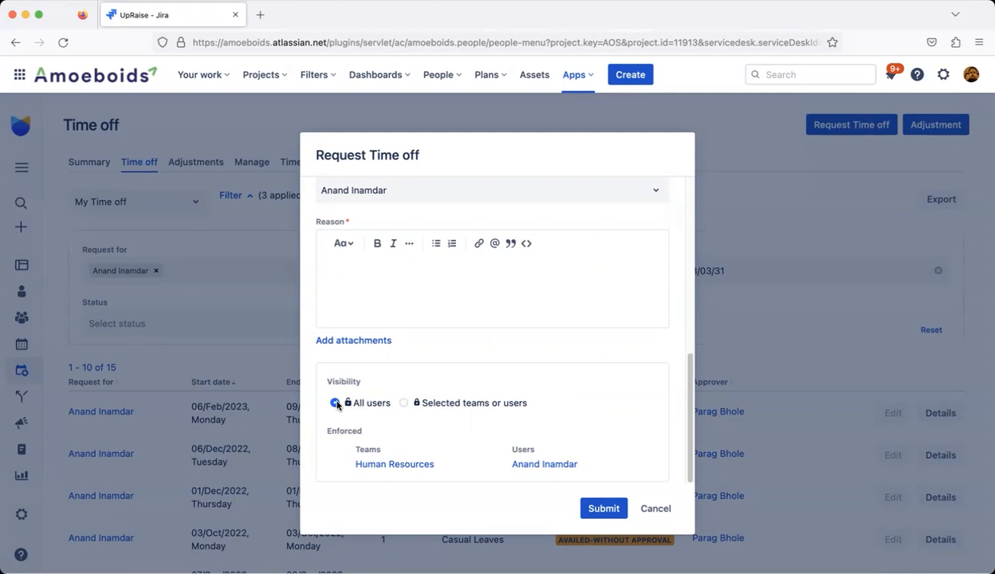
Try setting the request's visibility to Selected teams or users, and restore All users
{"action": "left_click", "coordinate": [403, 403]}
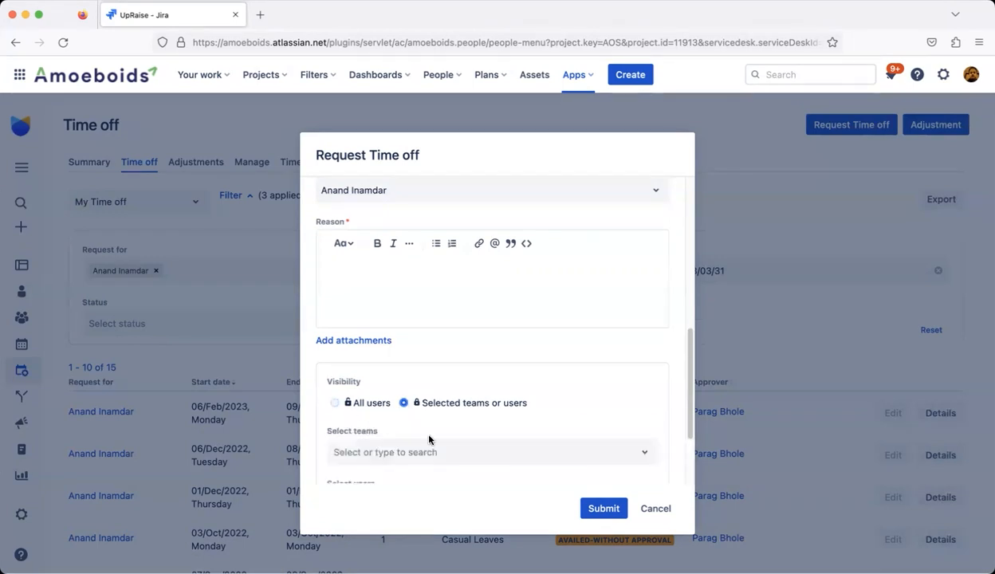
{"action": "scroll", "coordinate": [423, 430], "scroll_direction": "down", "scroll_amount": 3}
{"action": "left_click", "coordinate": [335, 298]}
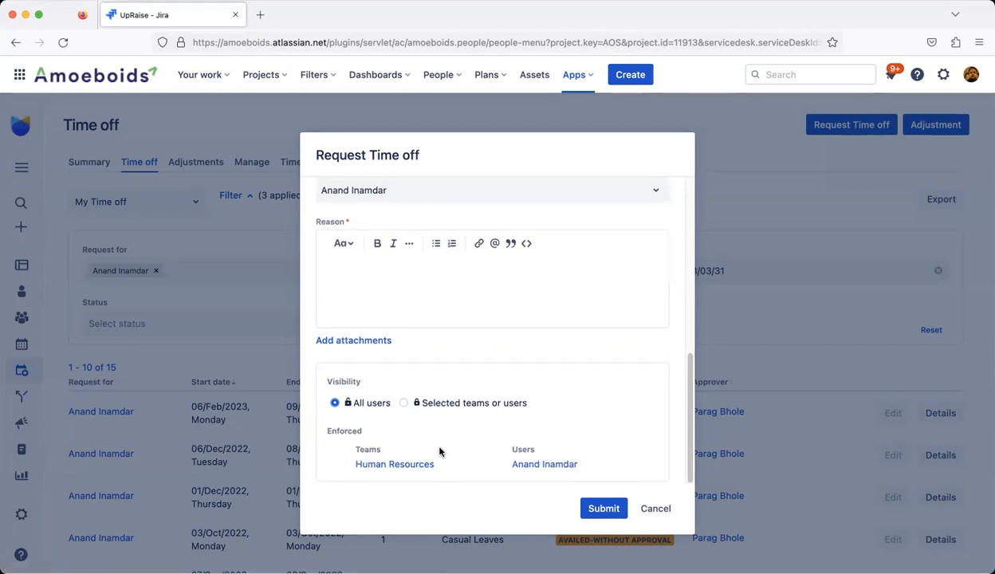
Look over the whole time off request form and discard it without submitting
{"action": "scroll", "coordinate": [439, 452], "scroll_direction": "up", "scroll_amount": 10}
{"action": "scroll", "coordinate": [440, 452], "scroll_direction": "down", "scroll_amount": 4}
{"action": "scroll", "coordinate": [440, 451], "scroll_direction": "down", "scroll_amount": 5}
{"action": "left_click", "coordinate": [657, 509]}
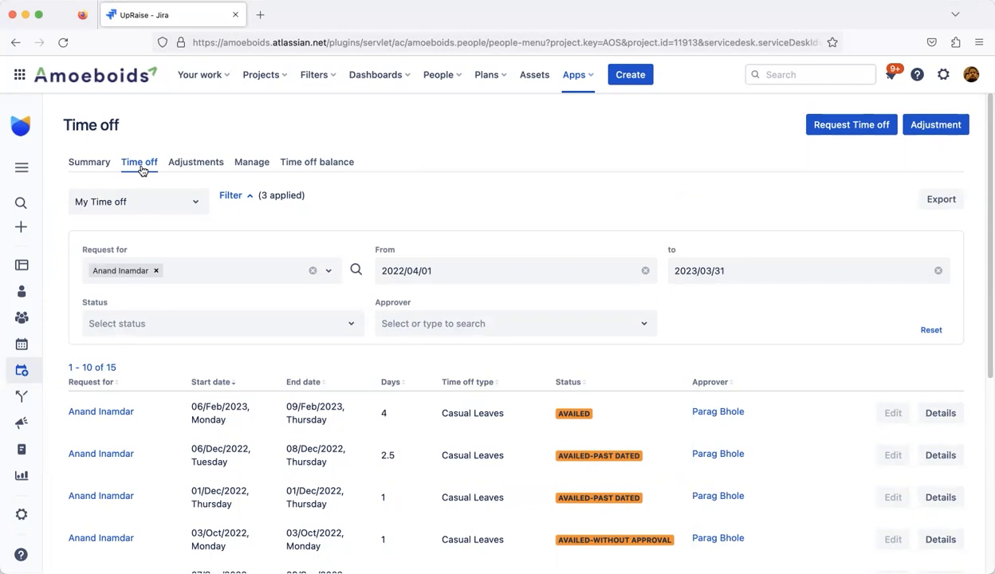
Examine the time off lists for Need my approval and Team Time off, and return to My Time off
{"action": "left_click", "coordinate": [196, 205]}
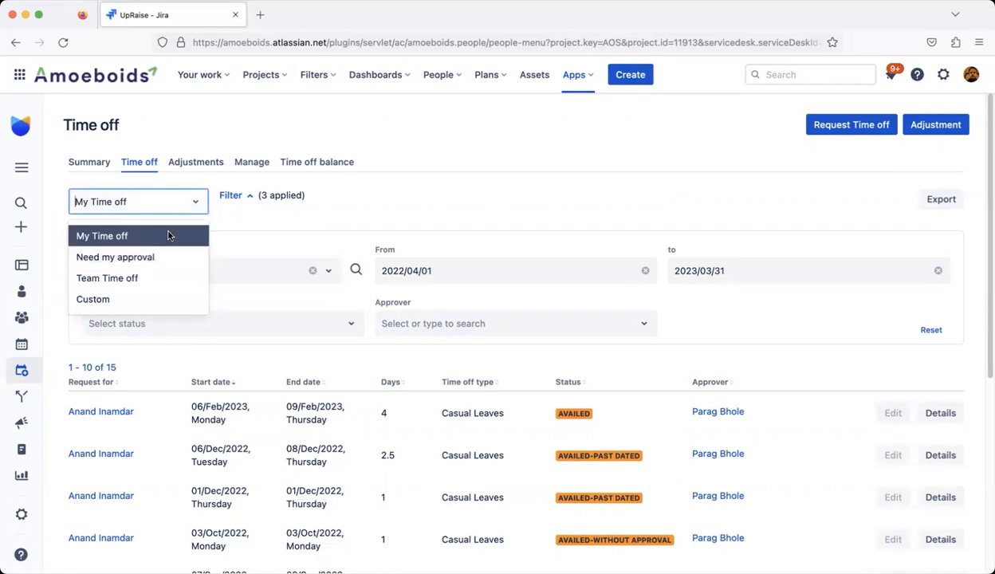
{"action": "left_click", "coordinate": [130, 258]}
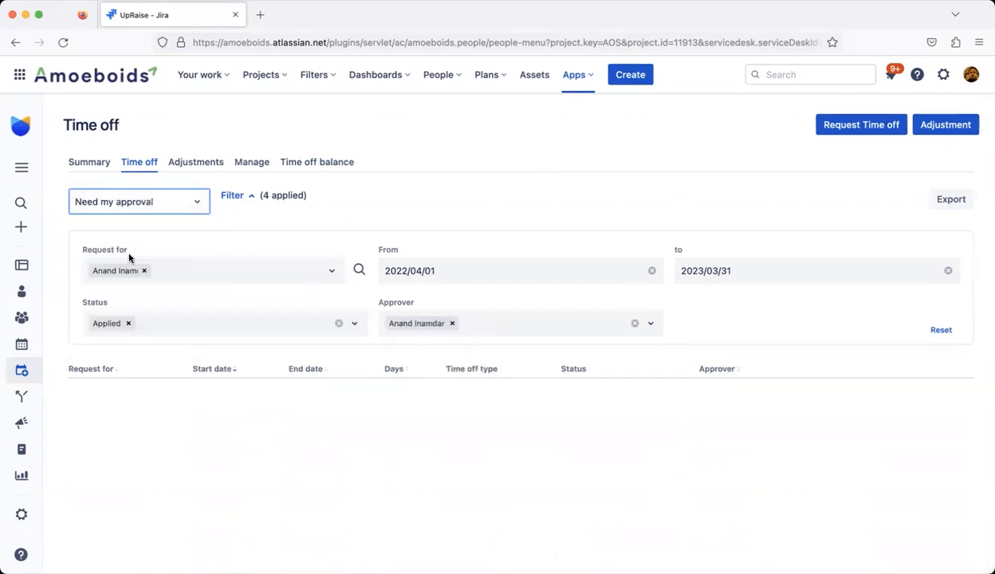
{"action": "left_click", "coordinate": [167, 198]}
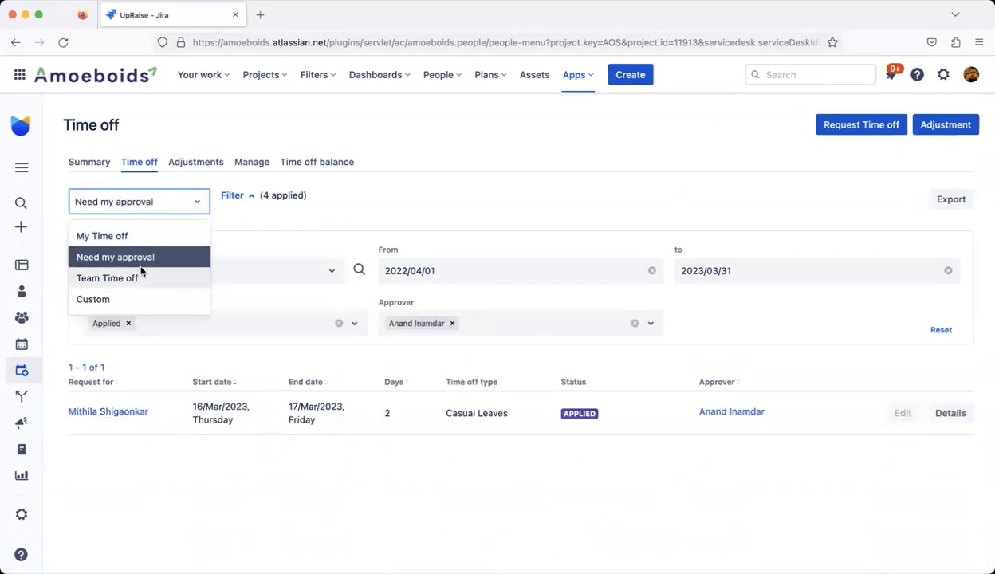
{"action": "left_click", "coordinate": [141, 277]}
{"action": "left_click", "coordinate": [160, 204]}
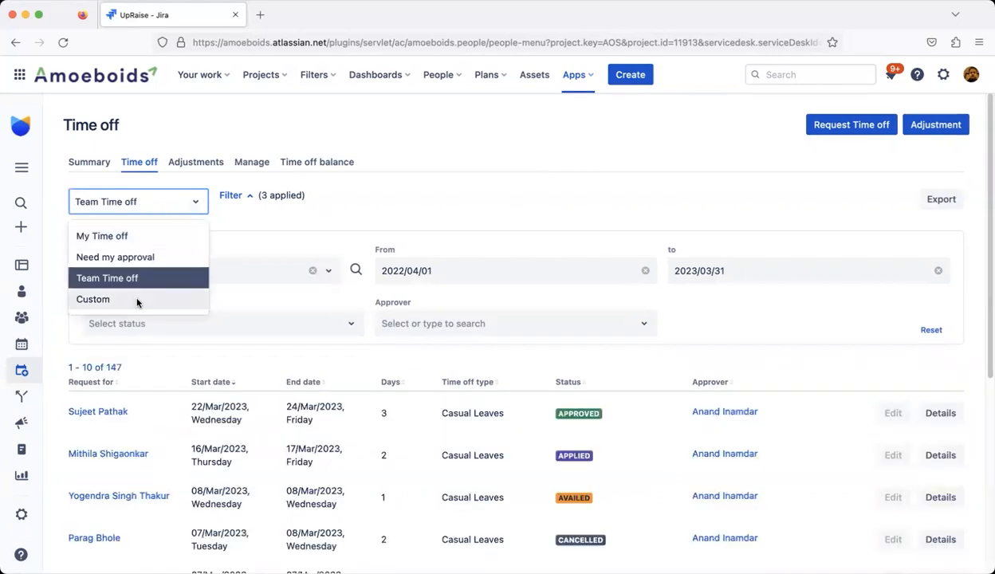
{"action": "left_click", "coordinate": [163, 198]}
{"action": "left_click", "coordinate": [160, 201]}
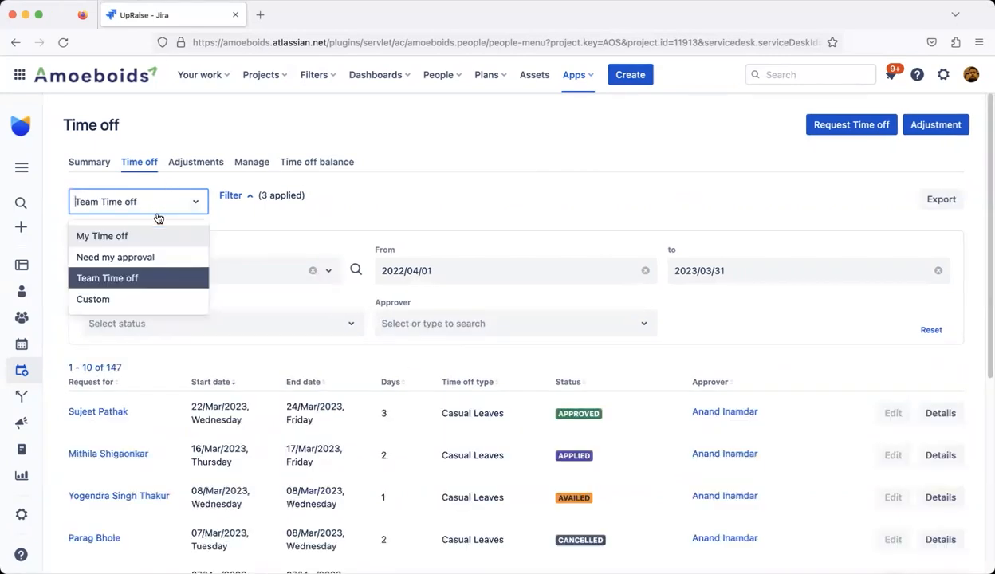
{"action": "left_click", "coordinate": [145, 235]}
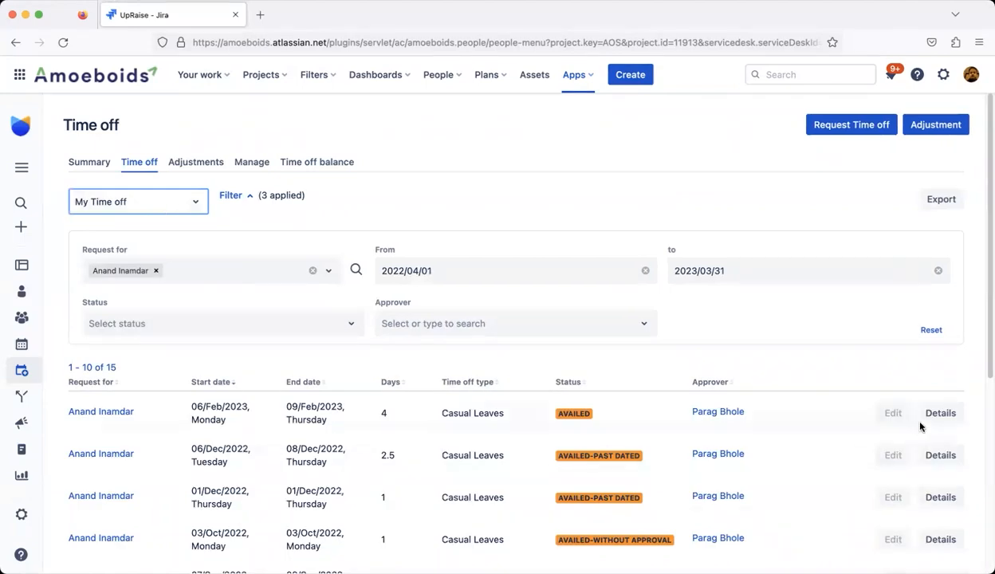
Open the details of the 06/Feb/2023 to 09/Feb/2023 request and examine its dates, number of days and time off type
{"action": "left_click", "coordinate": [939, 412]}
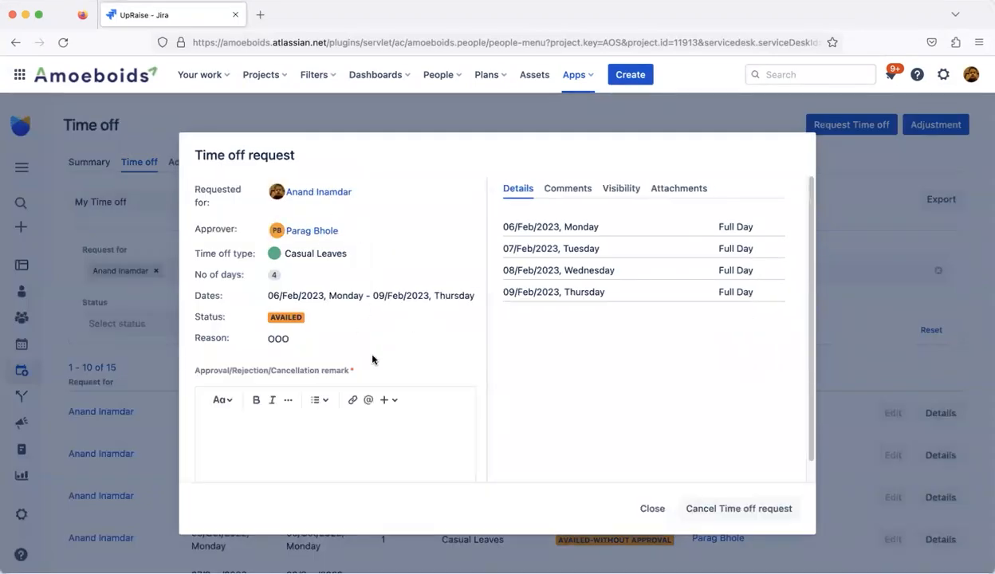
{"action": "triple_click", "coordinate": [280, 296]}
{"action": "double_click", "coordinate": [288, 296]}
{"action": "double_click", "coordinate": [289, 296]}
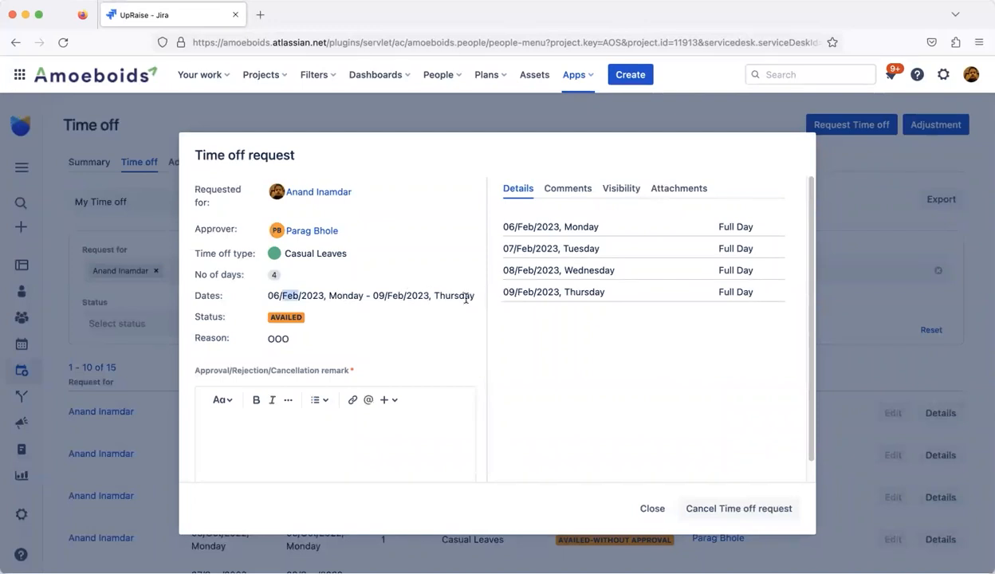
{"action": "double_click", "coordinate": [276, 274]}
{"action": "left_click_drag", "start_coordinate": [282, 254], "coordinate": [347, 254]}
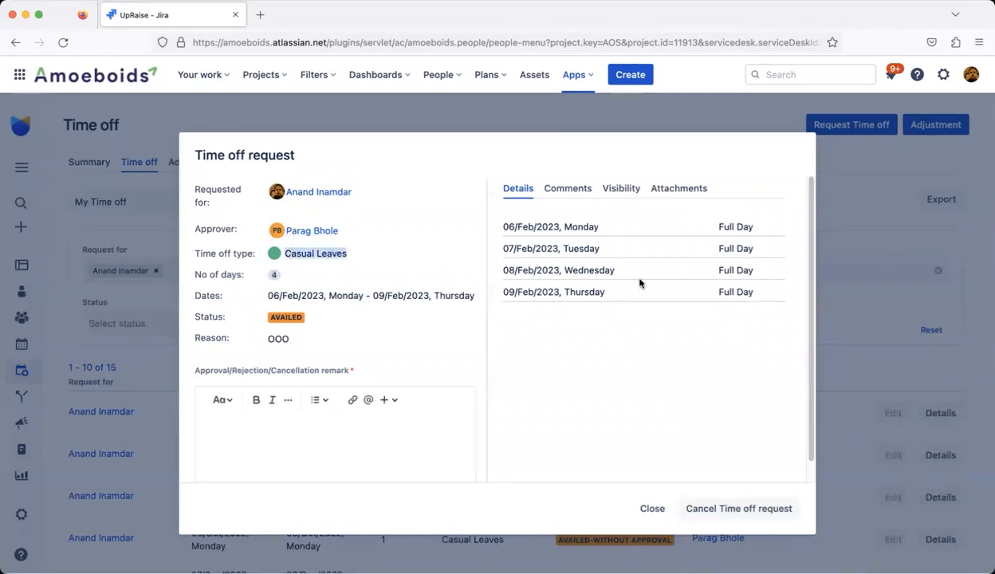
Examine the request's comments, visibility, attachments, remark field and daily details, and close the request
{"action": "left_click", "coordinate": [574, 196]}
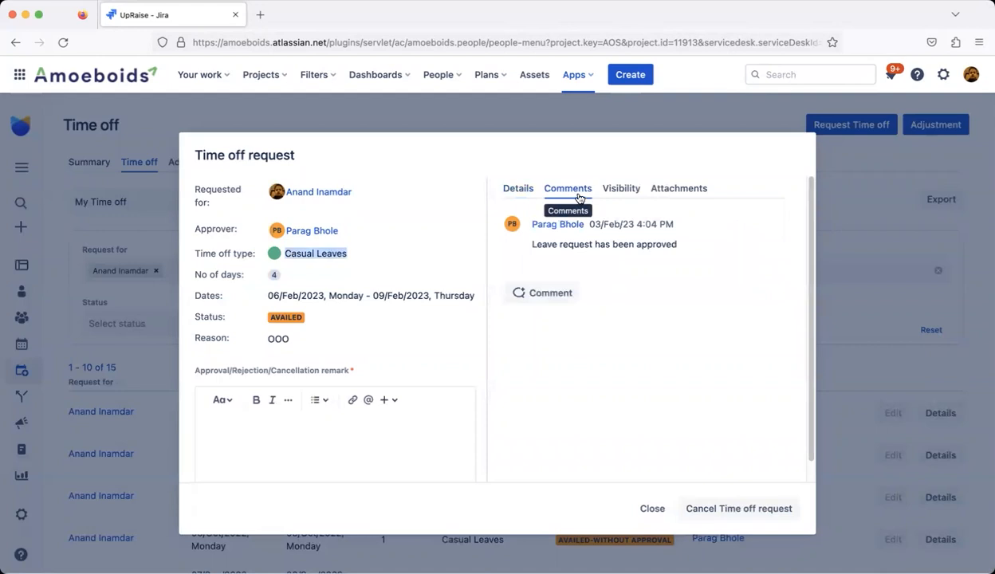
{"action": "left_click", "coordinate": [620, 189]}
{"action": "left_click", "coordinate": [661, 188]}
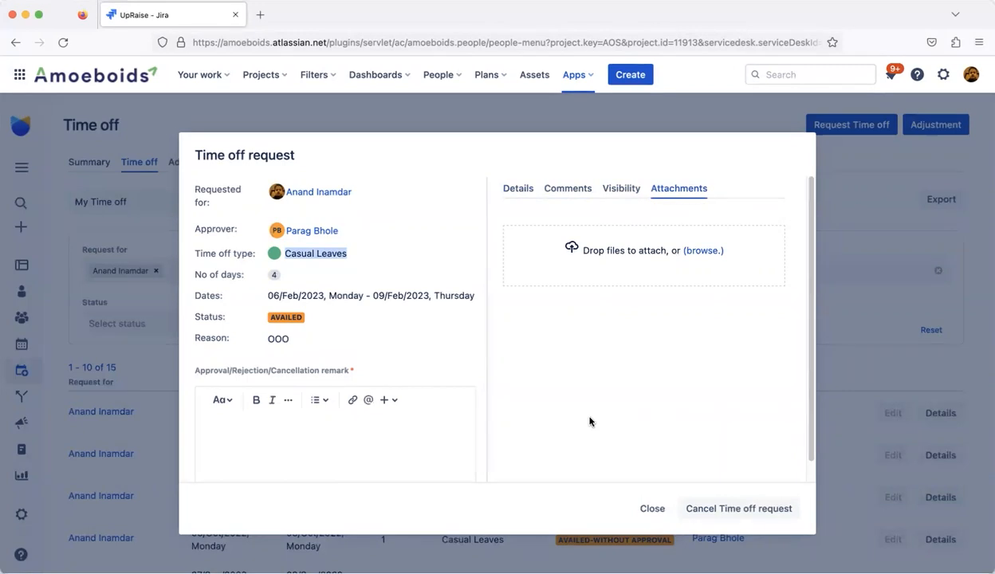
{"action": "left_click", "coordinate": [368, 438]}
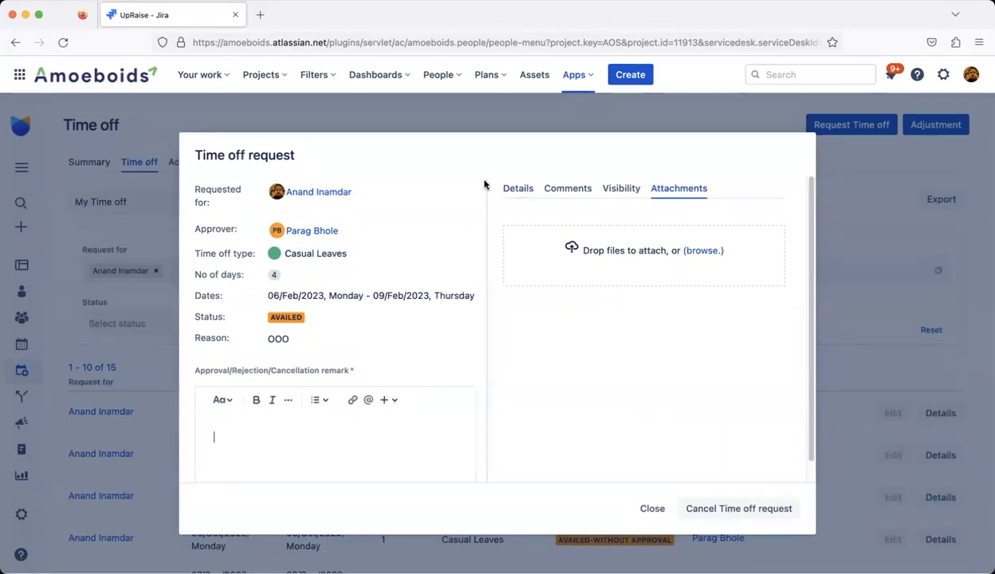
{"action": "left_click", "coordinate": [517, 189]}
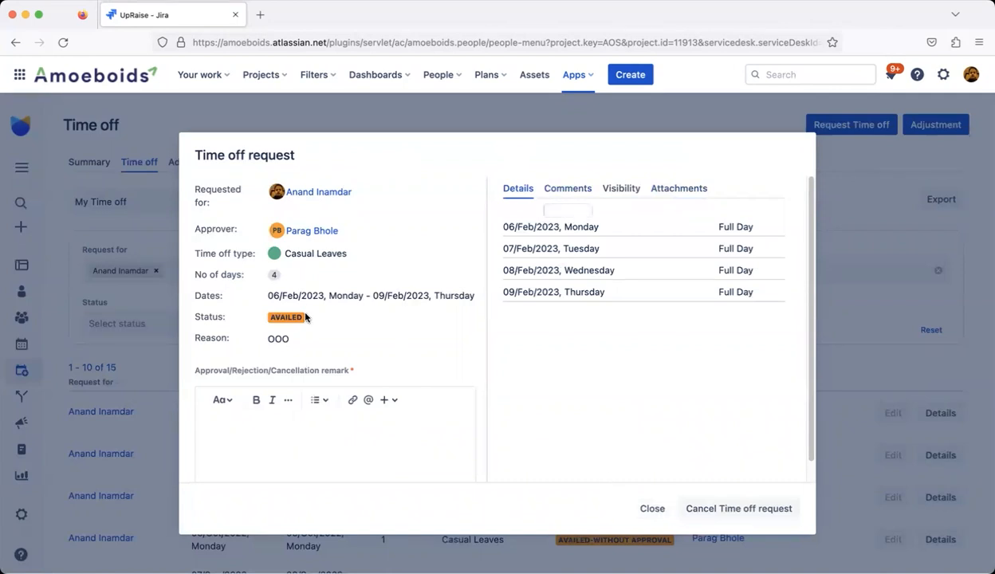
{"action": "left_click", "coordinate": [652, 509]}
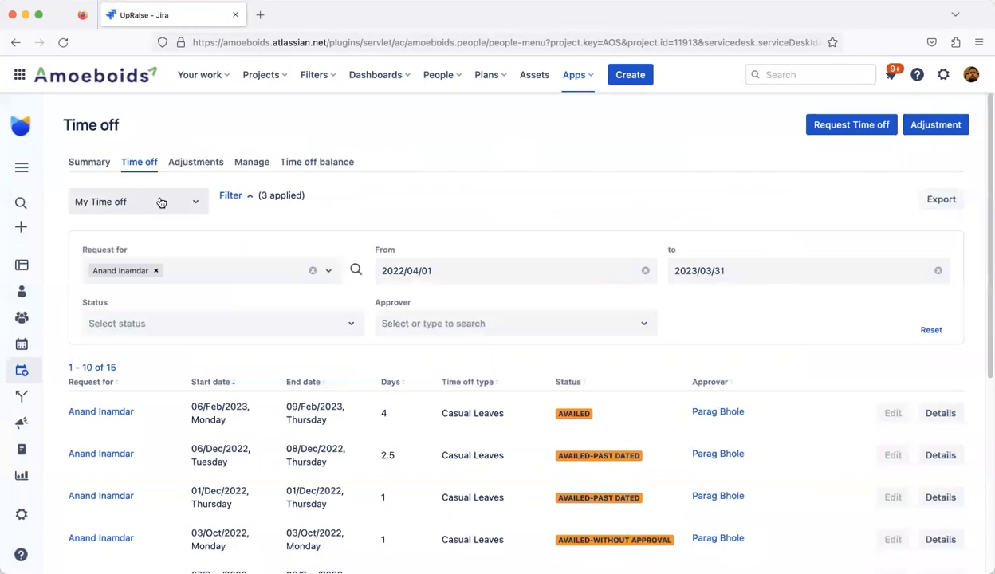
List the time off requests under Need my approval and open the details of the 16/Mar/2023 to 17/Mar/2023 request
{"action": "left_click", "coordinate": [195, 202]}
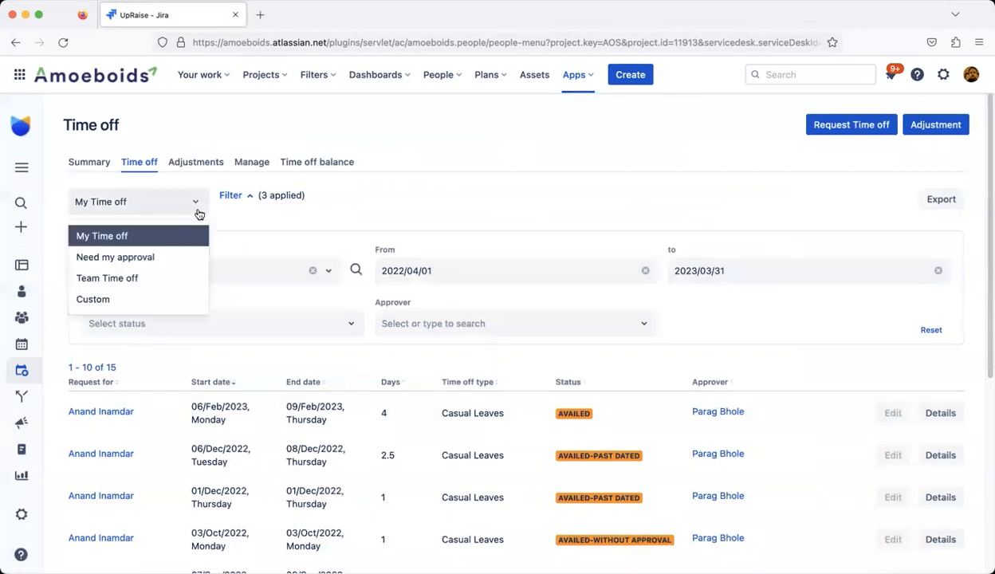
{"action": "left_click", "coordinate": [164, 258]}
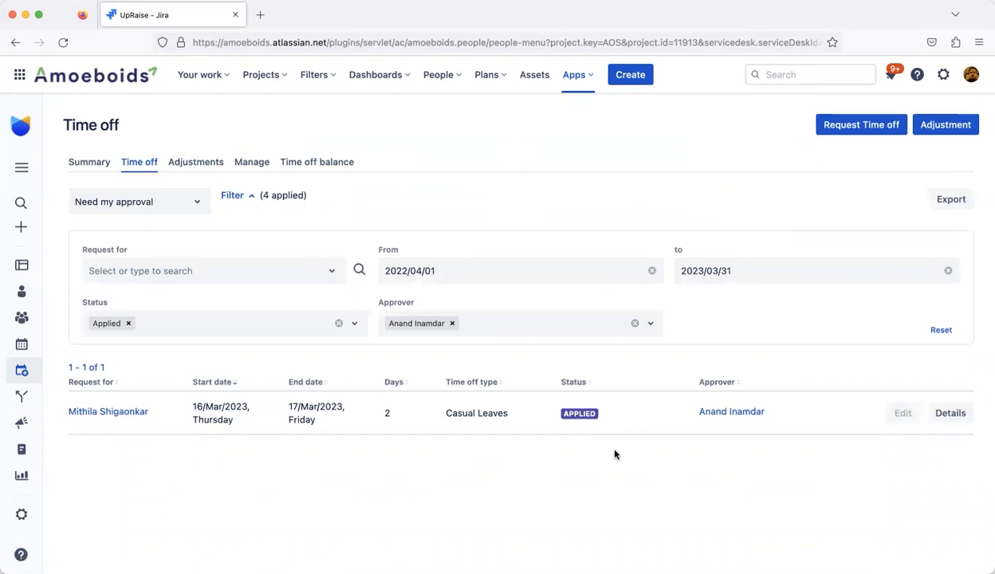
{"action": "left_click", "coordinate": [948, 414]}
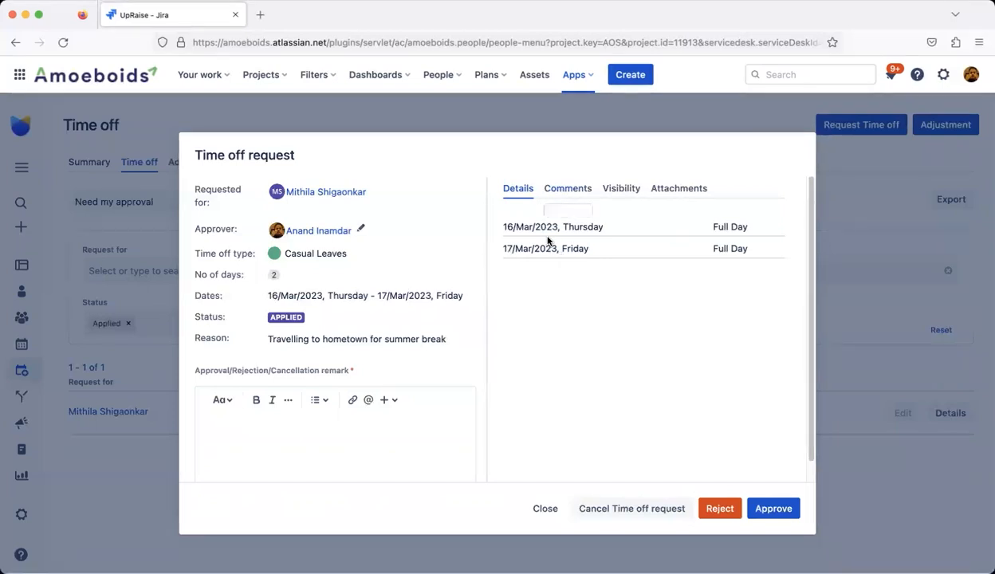
Examine the comments, visibility and attachments of the pending request
{"action": "left_click", "coordinate": [571, 190]}
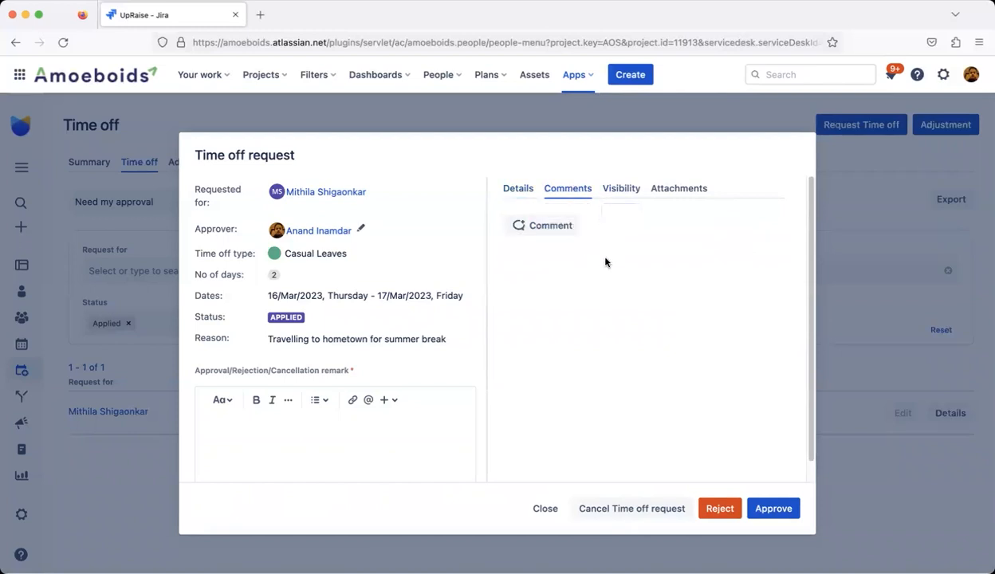
{"action": "left_click", "coordinate": [622, 189]}
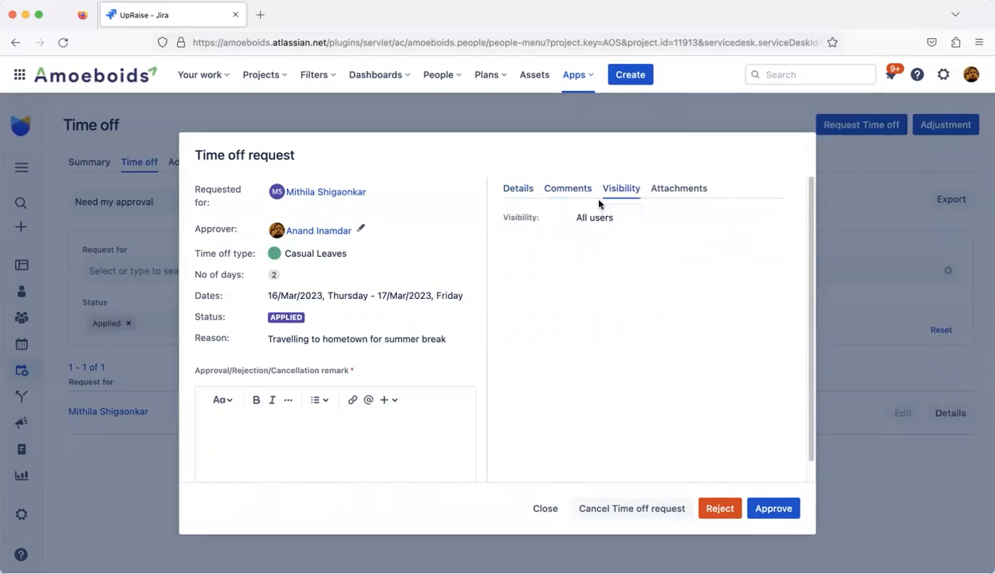
{"action": "left_click", "coordinate": [661, 191]}
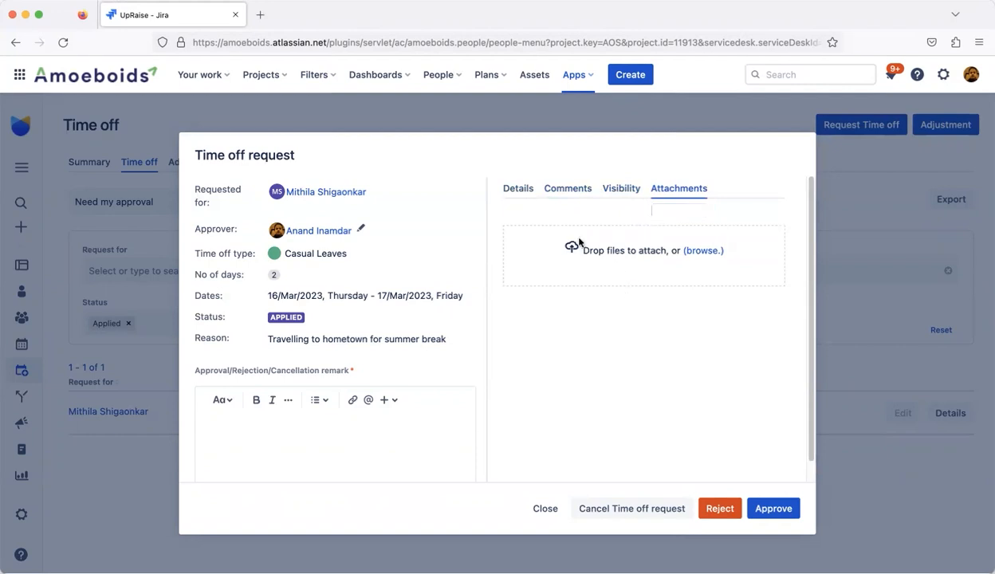
Approve the pending time off request with the remark "Approved"
{"action": "left_click", "coordinate": [329, 434]}
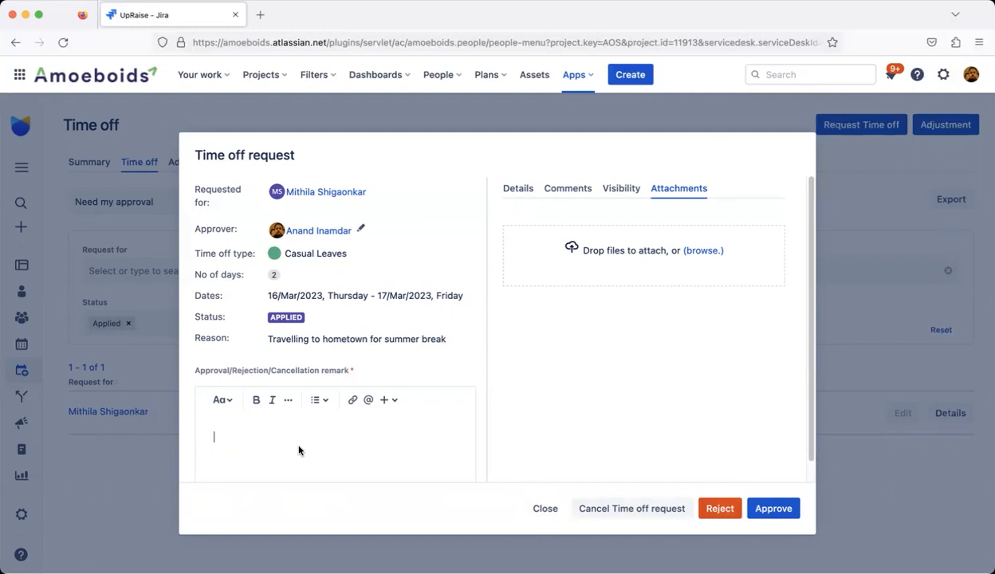
{"action": "type", "text": "Approved"}
{"action": "double_click", "coordinate": [293, 441]}
{"action": "left_click", "coordinate": [765, 508]}
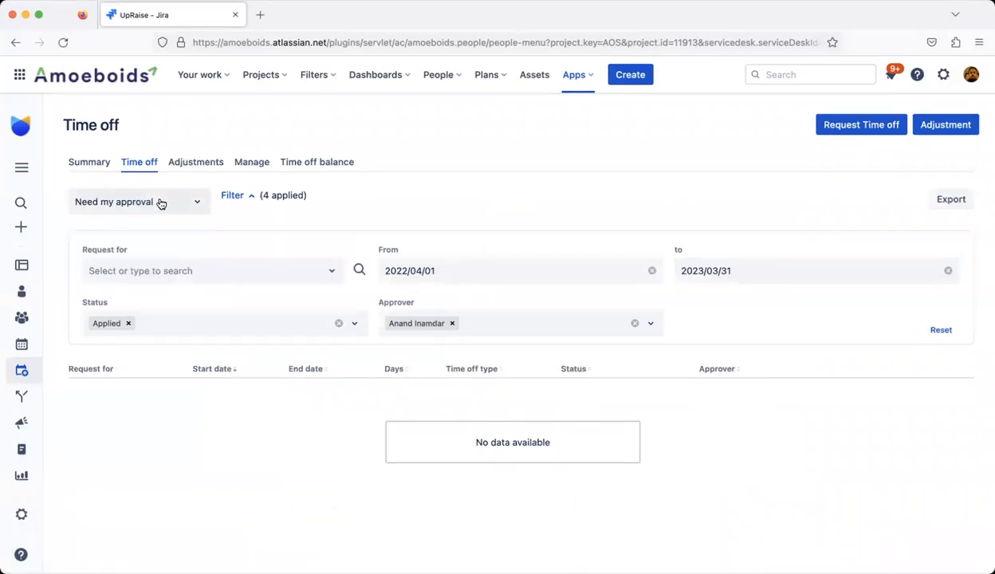
Change the list's status filter from Applied to Approved
{"action": "left_click", "coordinate": [127, 323]}
{"action": "left_click", "coordinate": [165, 323]}
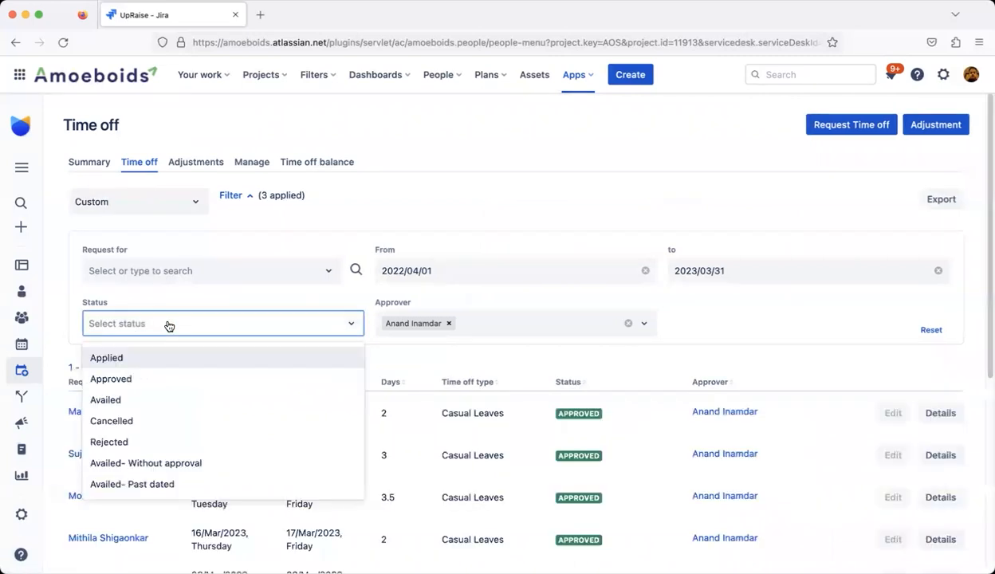
{"action": "left_click", "coordinate": [148, 380]}
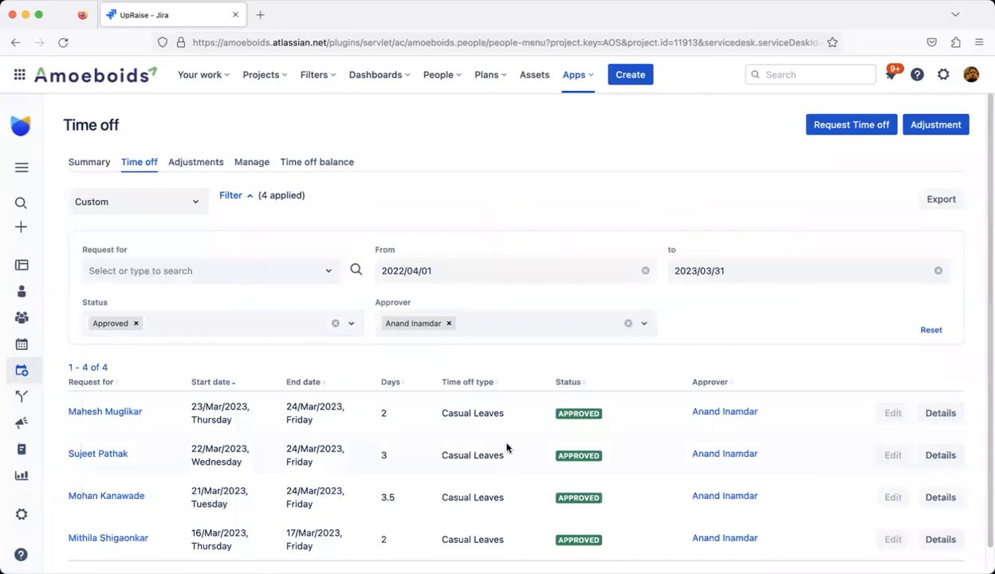
Check the dates of the approved 16/Mar/2023 to 17/Mar/2023 request in the list and open its details
{"action": "scroll", "coordinate": [514, 486], "scroll_direction": "down", "scroll_amount": 1}
{"action": "double_click", "coordinate": [211, 519]}
{"action": "double_click", "coordinate": [338, 504]}
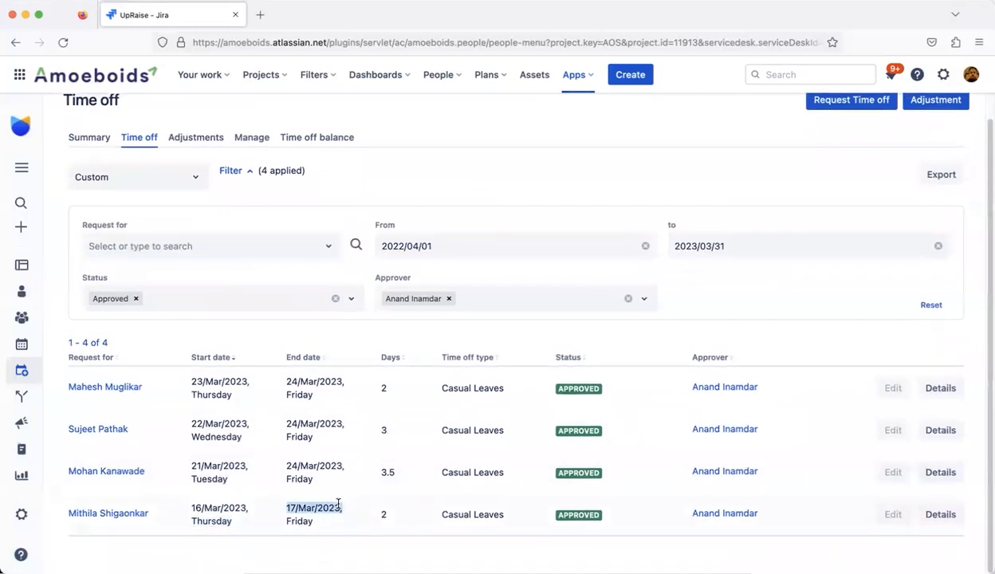
{"action": "double_click", "coordinate": [332, 516]}
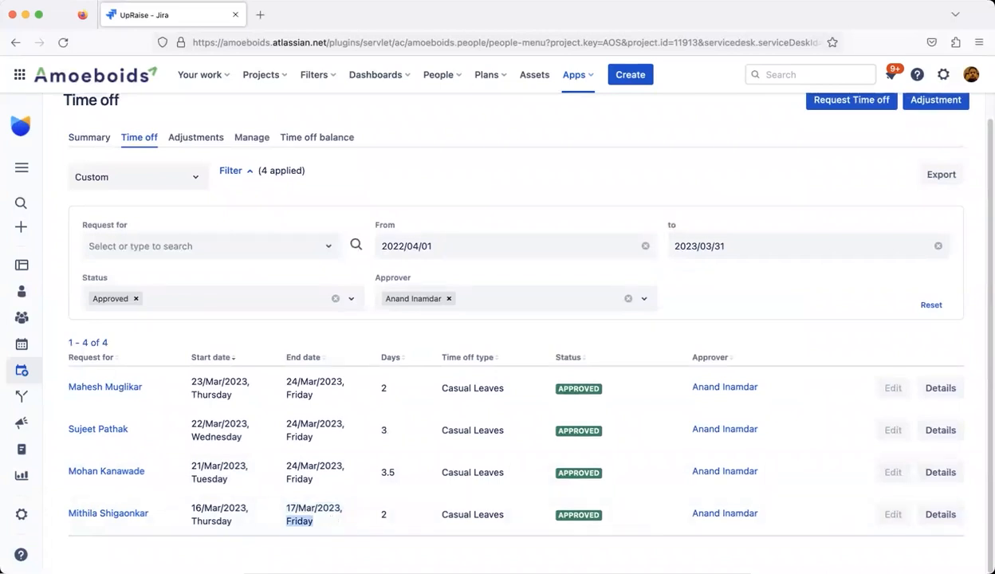
{"action": "left_click", "coordinate": [941, 514]}
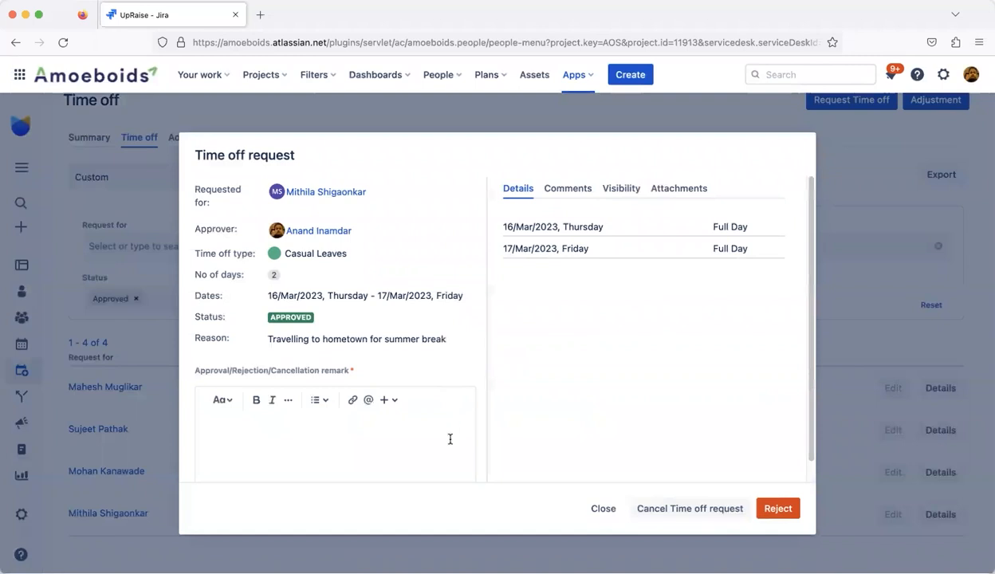
Examine the dates and the remark field of the approved time off request, and close its details
{"action": "triple_click", "coordinate": [274, 296]}
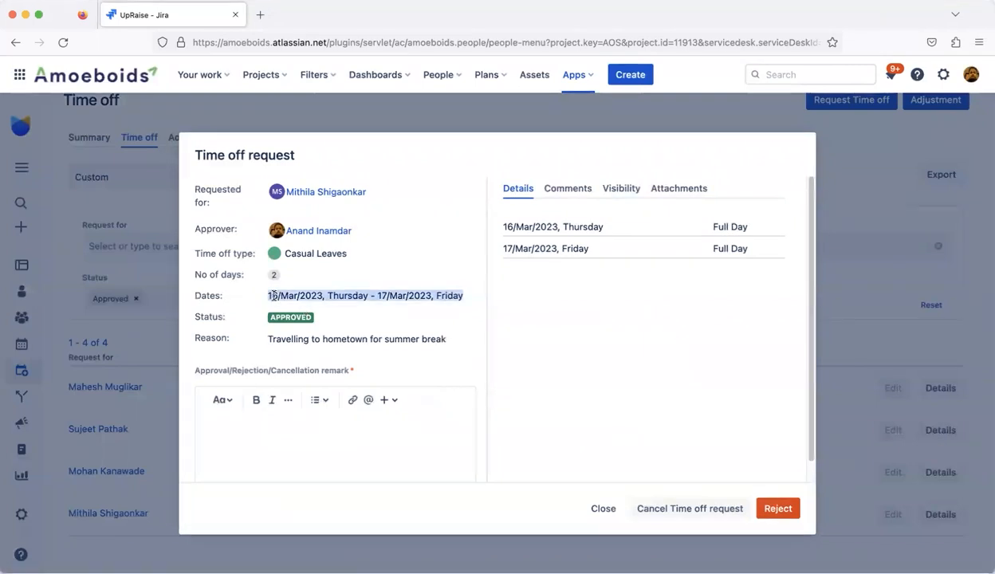
{"action": "triple_click", "coordinate": [392, 296]}
{"action": "triple_click", "coordinate": [271, 293]}
{"action": "left_click", "coordinate": [269, 313]}
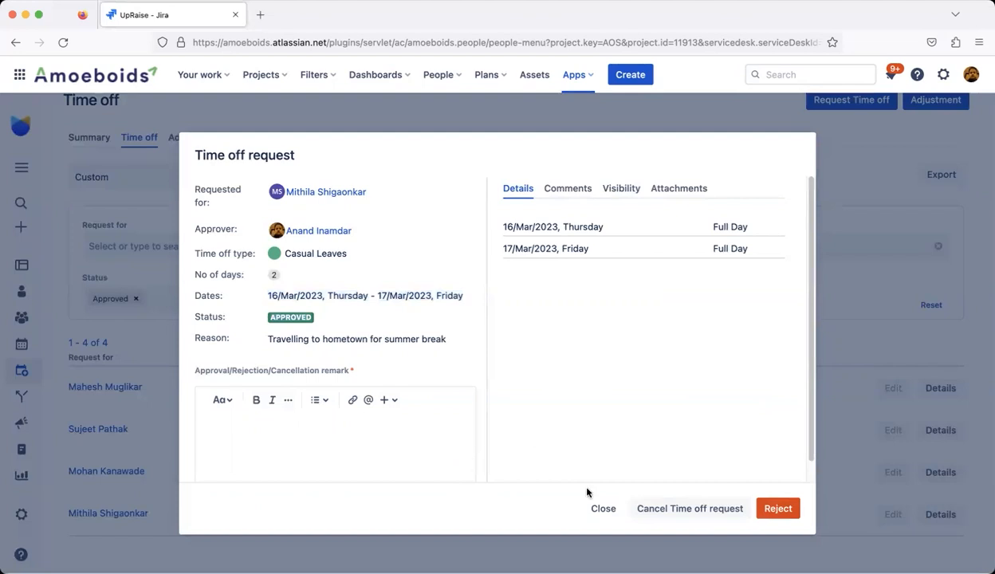
{"action": "left_click", "coordinate": [314, 448]}
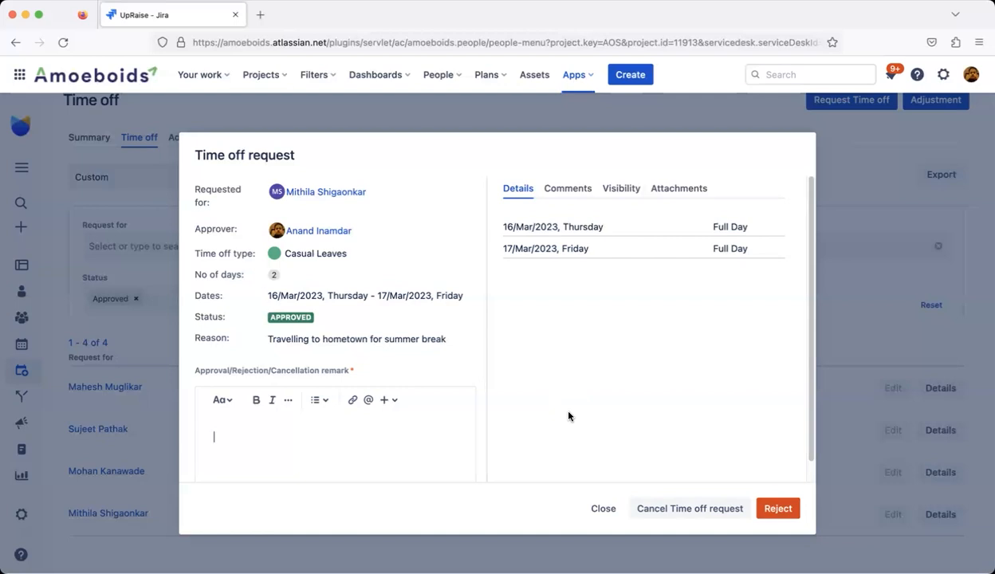
{"action": "triple_click", "coordinate": [267, 295]}
{"action": "double_click", "coordinate": [269, 295]}
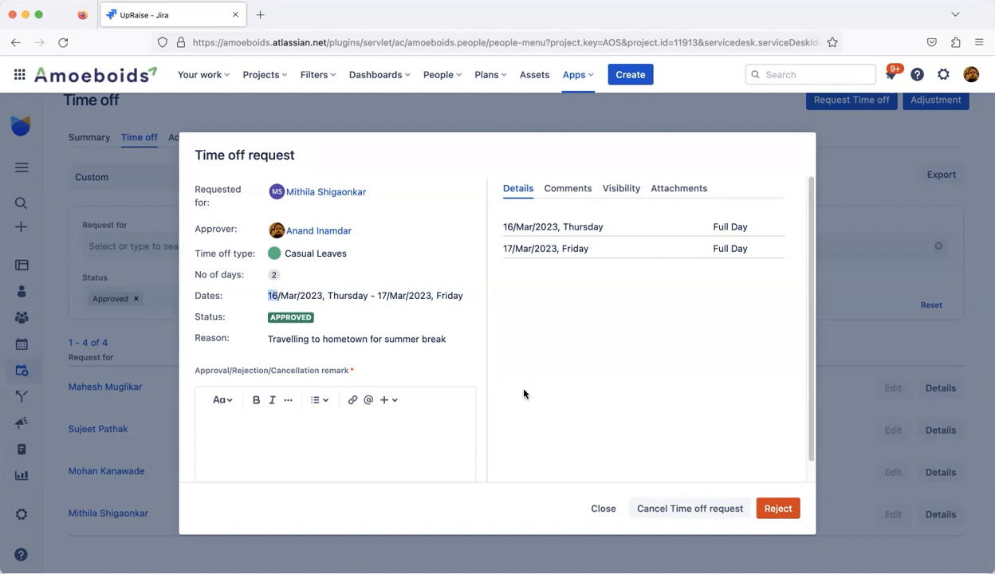
{"action": "left_click", "coordinate": [600, 508]}
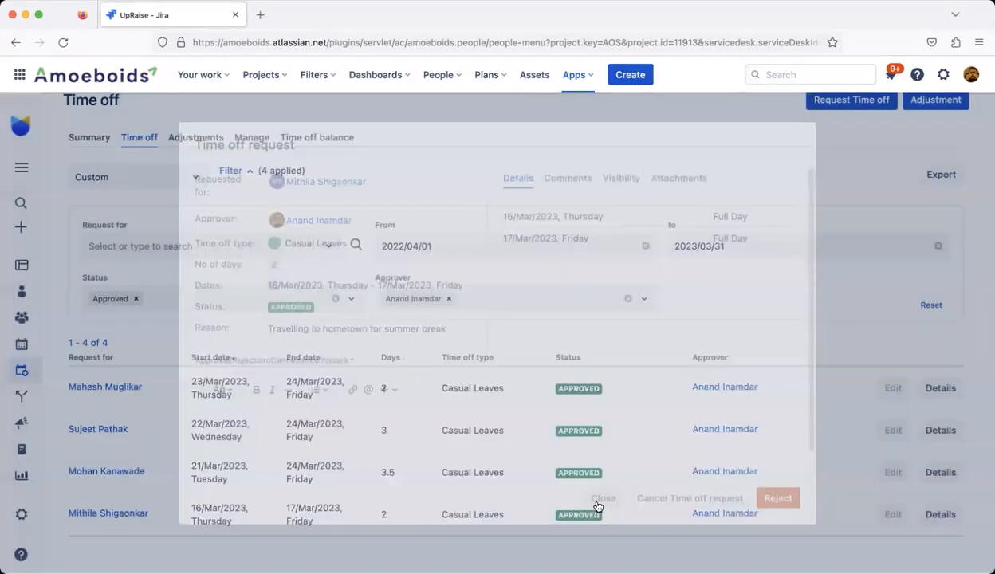
Change the time off list's status filter from Approved to Availed
{"action": "left_click", "coordinate": [136, 298]}
{"action": "left_click", "coordinate": [196, 323]}
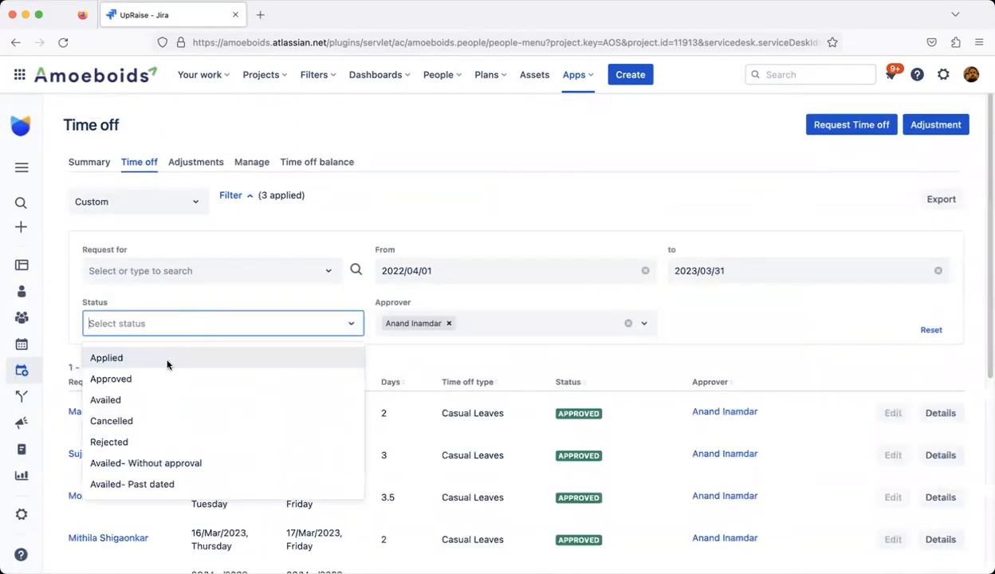
{"action": "left_click", "coordinate": [155, 400]}
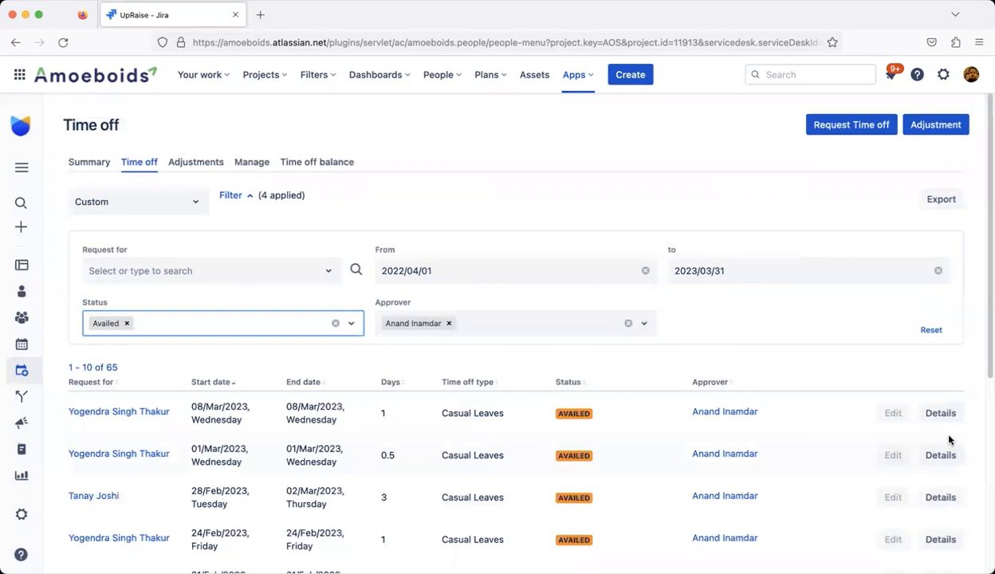
Examine the details of the availed 08/Mar/2023 Casual Leaves request, including its date entry, and close them
{"action": "left_click", "coordinate": [943, 413]}
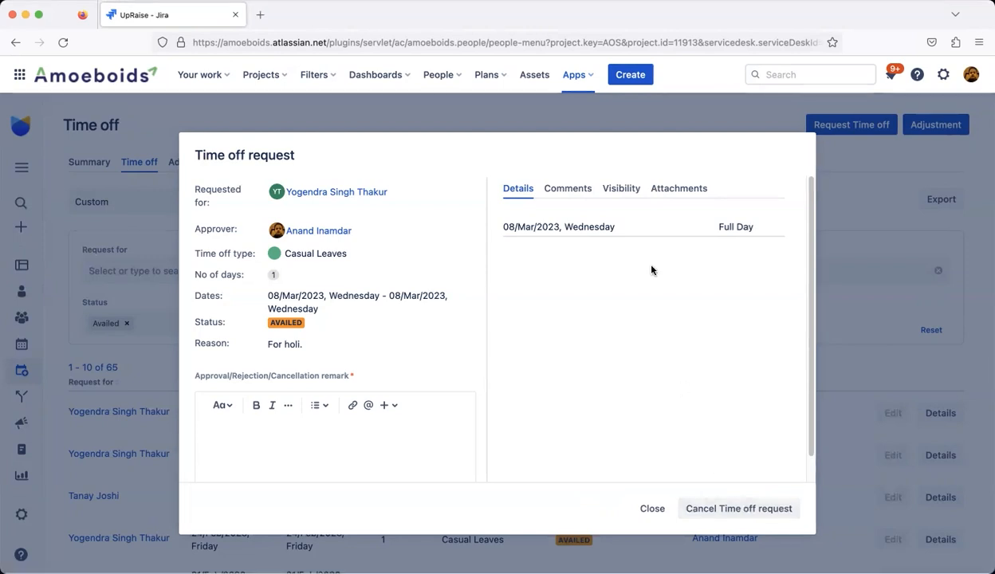
{"action": "triple_click", "coordinate": [571, 234]}
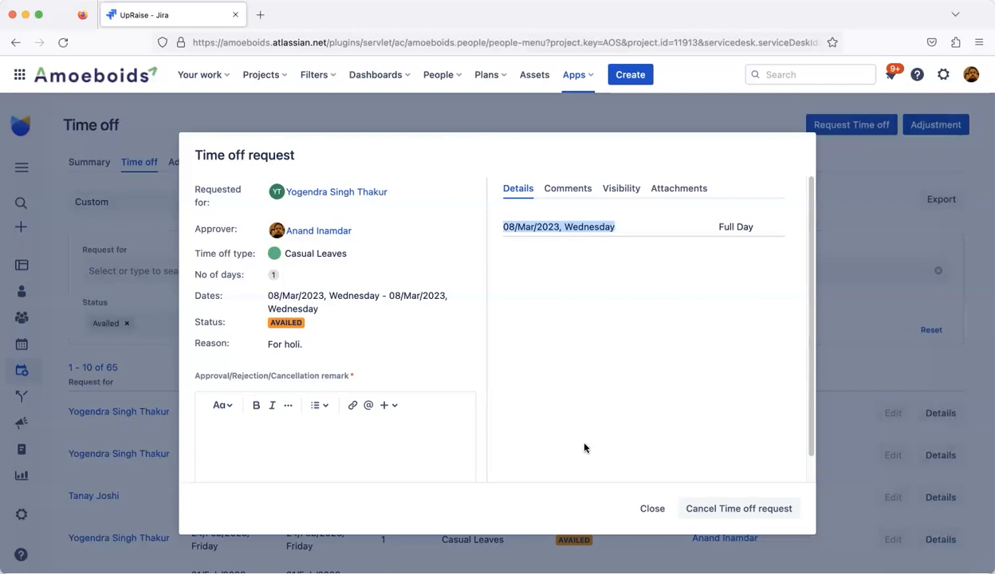
{"action": "left_click", "coordinate": [652, 510]}
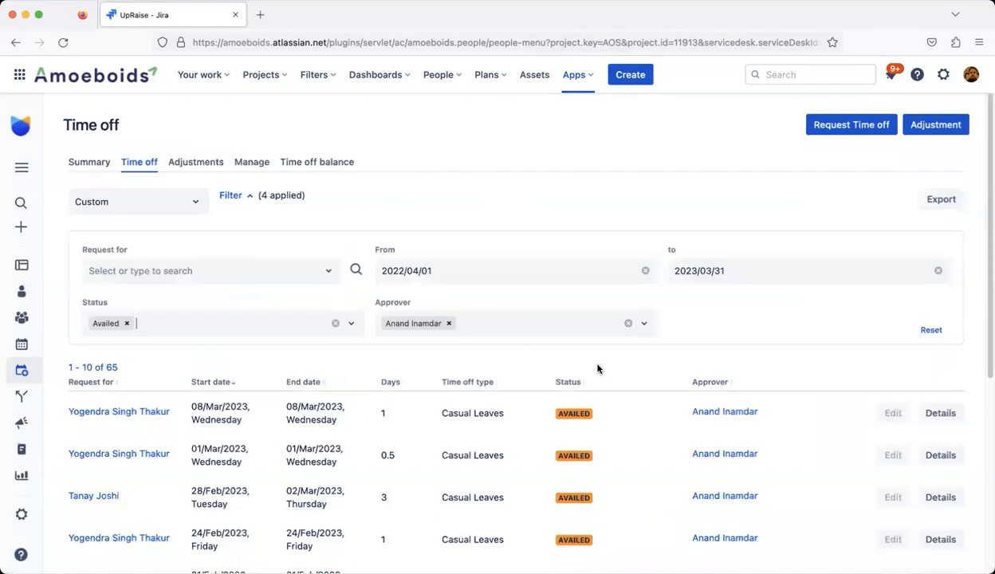